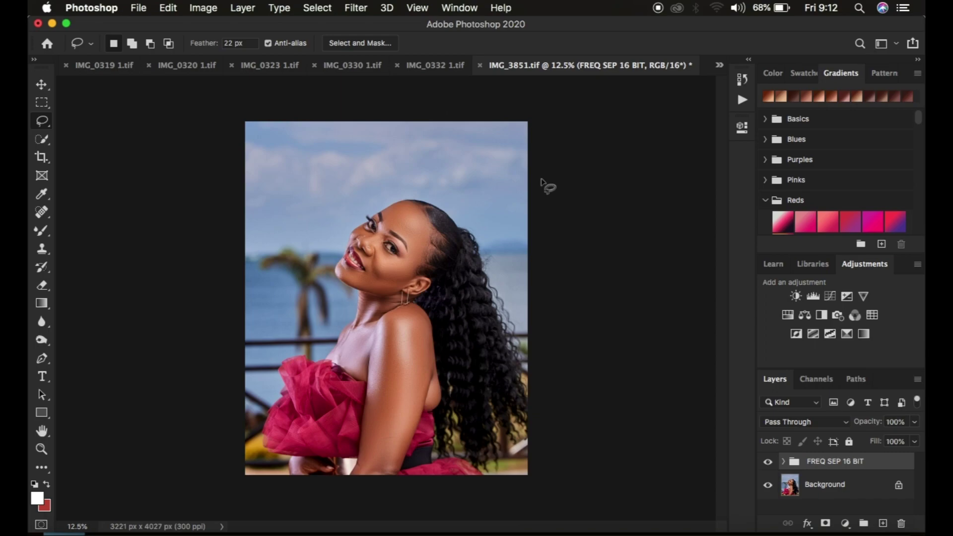
- Toggle the FREQ SEP 16 BIT group's visibility to compare the retouched photo with the original
{"action": "left_click", "coordinate": [768, 464]}
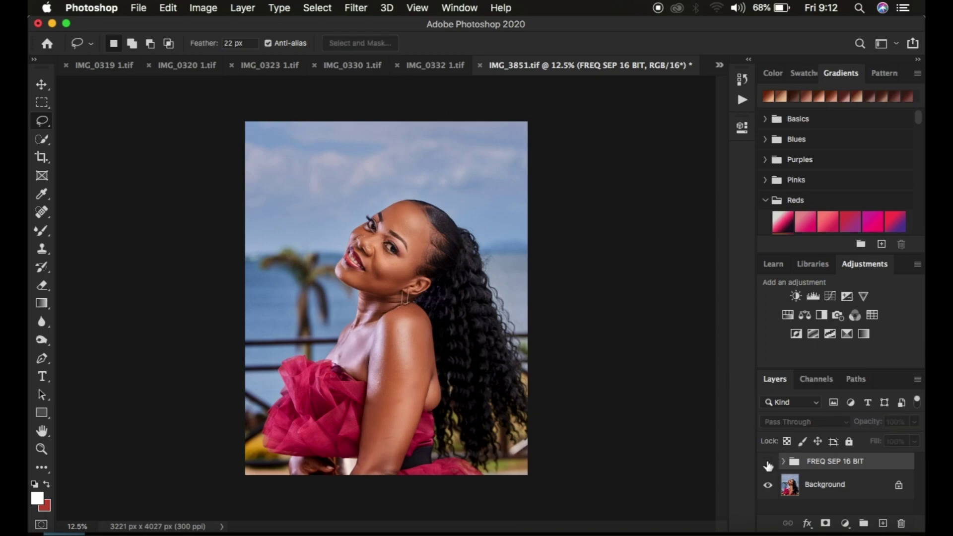
{"action": "left_click", "coordinate": [768, 465]}
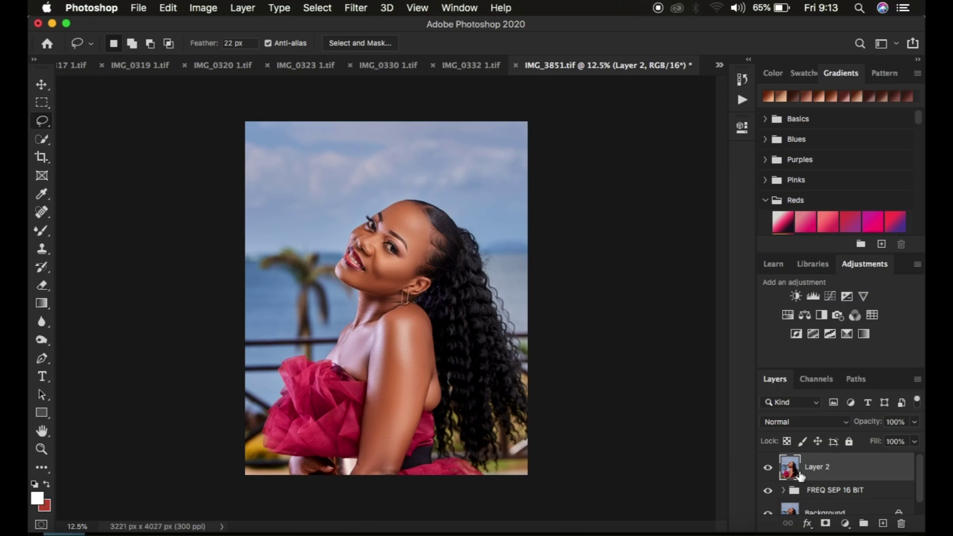
- Open the Camera Raw Filter on Layer 2 and set the Color Mixer's Oranges luminance to -16
{"action": "left_click", "coordinate": [352, 9]}
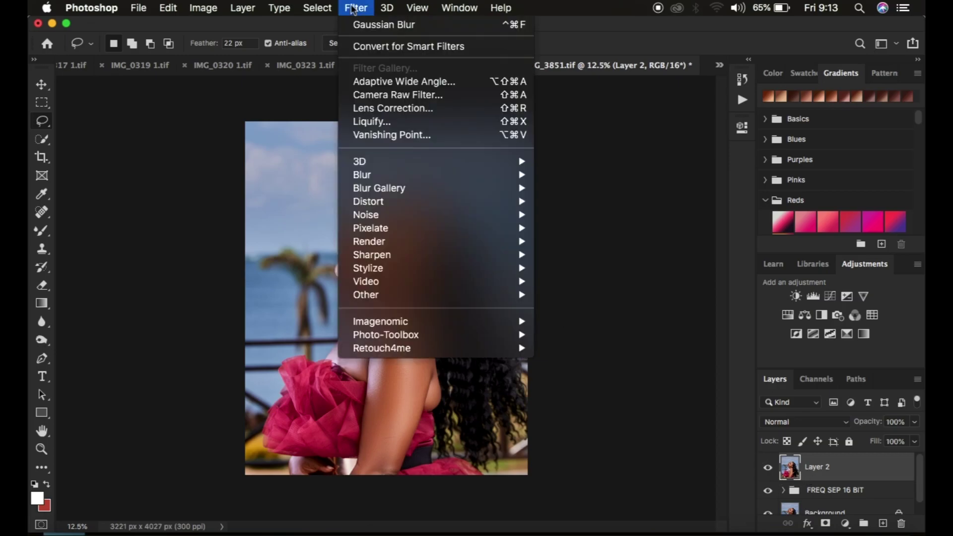
{"action": "left_click", "coordinate": [394, 98]}
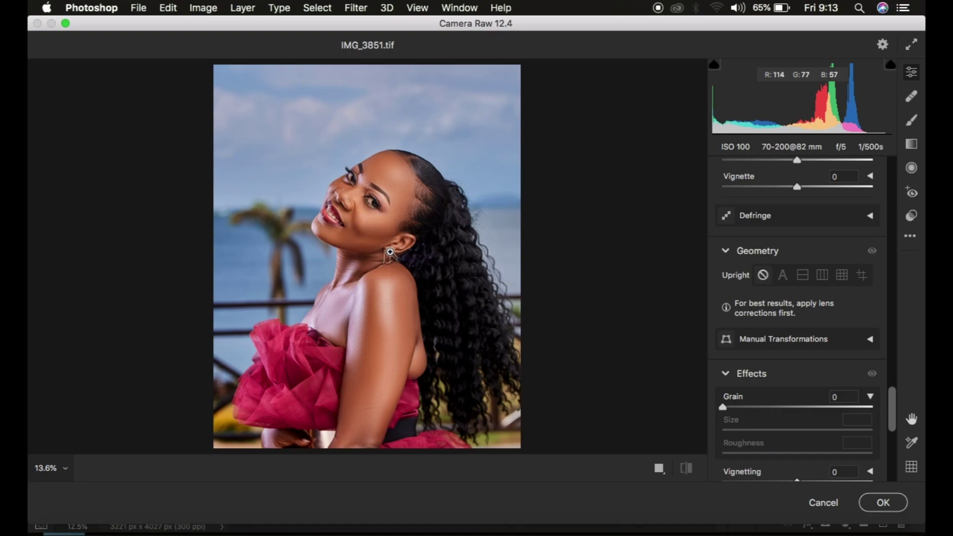
{"action": "scroll", "coordinate": [812, 304], "scroll_direction": "up", "scroll_amount": 10}
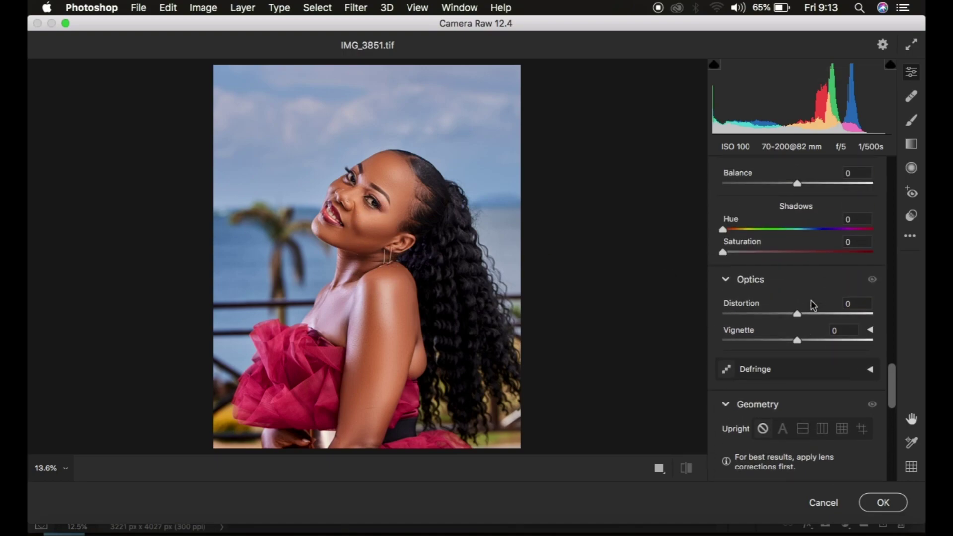
{"action": "scroll", "coordinate": [811, 302], "scroll_direction": "up", "scroll_amount": 2}
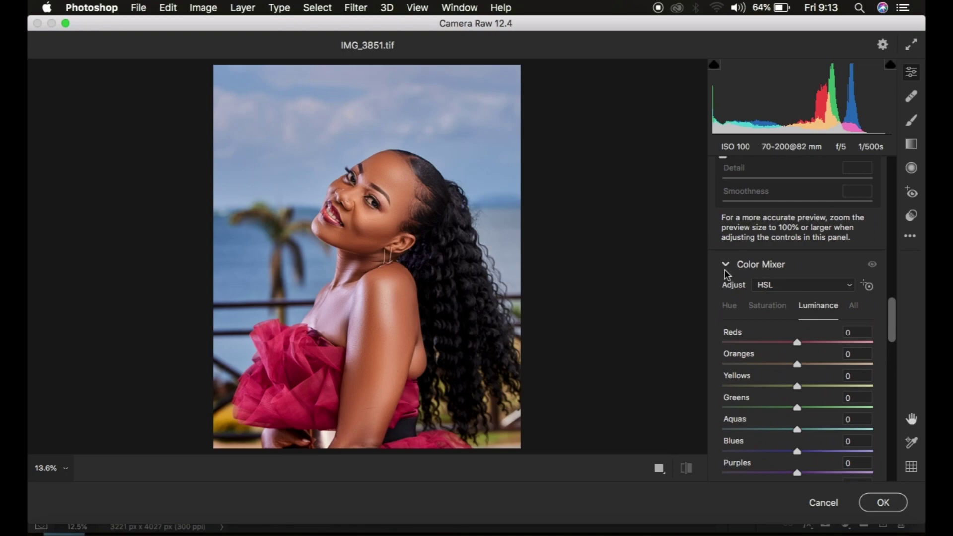
{"action": "scroll", "coordinate": [791, 334], "scroll_direction": "down", "scroll_amount": 2}
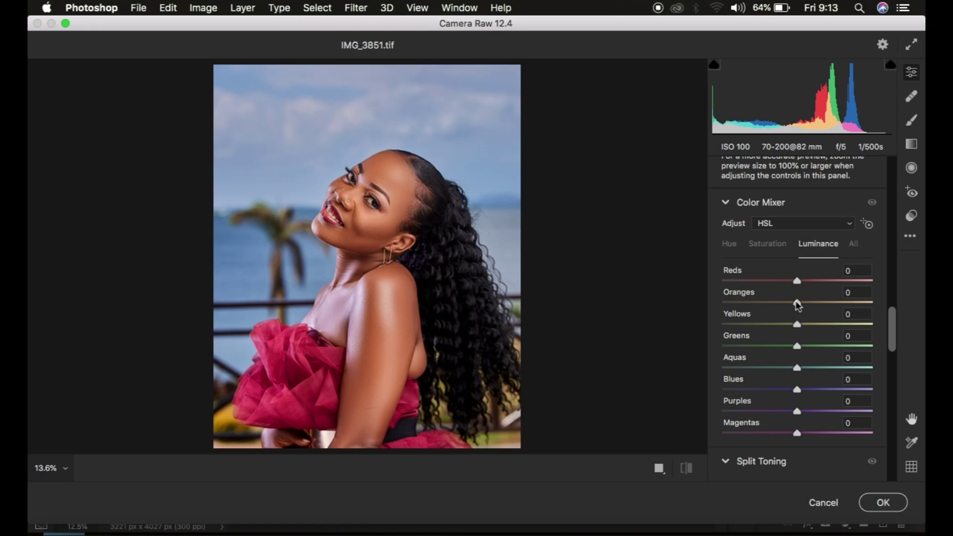
{"action": "left_click_drag", "start_coordinate": [796, 300], "coordinate": [702, 302]}
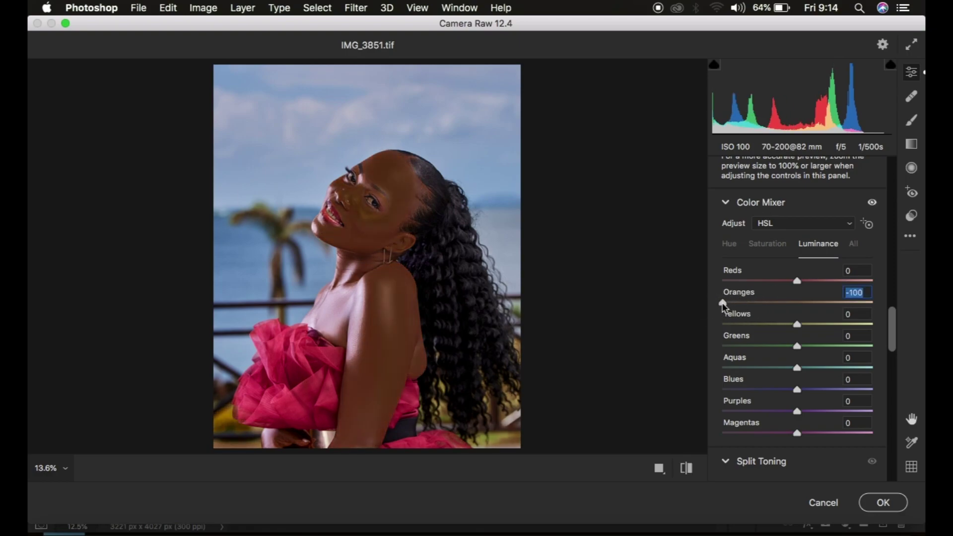
{"action": "left_click", "coordinate": [773, 304]}
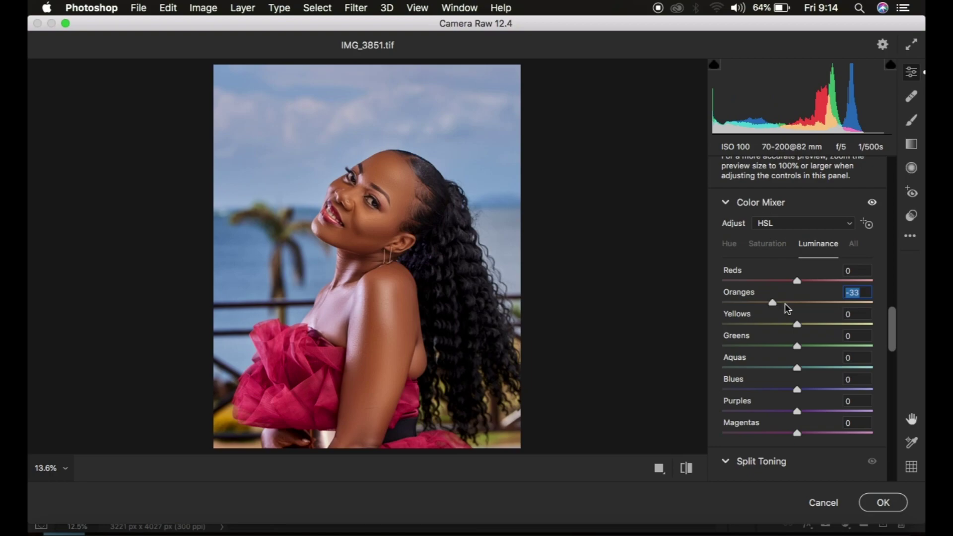
{"action": "left_click", "coordinate": [791, 305]}
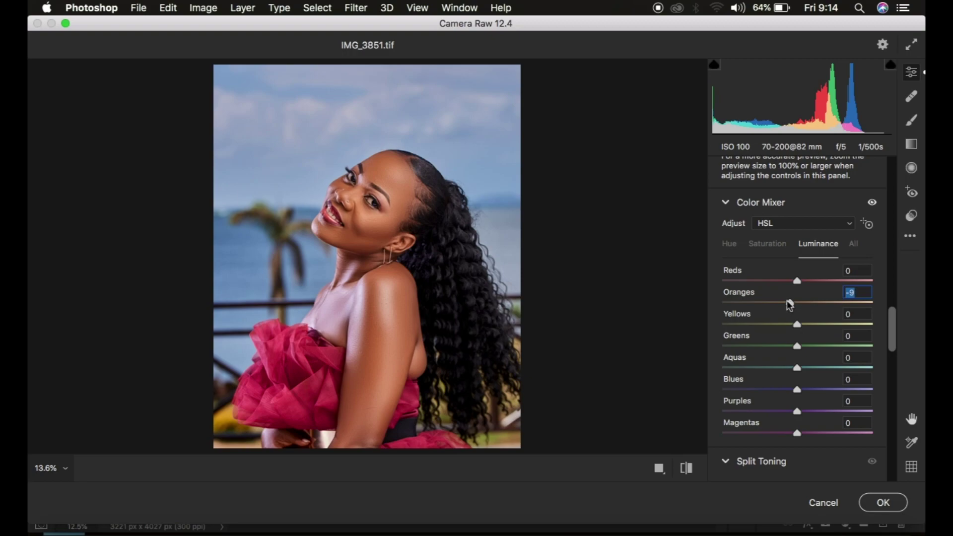
{"action": "left_click_drag", "start_coordinate": [791, 305], "coordinate": [784, 304]}
- Compare the before and after previews of the Oranges luminance adjustment
{"action": "left_click", "coordinate": [687, 473]}
{"action": "left_click", "coordinate": [688, 473]}
{"action": "left_click", "coordinate": [687, 473]}
{"action": "left_click", "coordinate": [688, 473]}
{"action": "left_click", "coordinate": [687, 473]}
{"action": "left_click", "coordinate": [687, 473]}
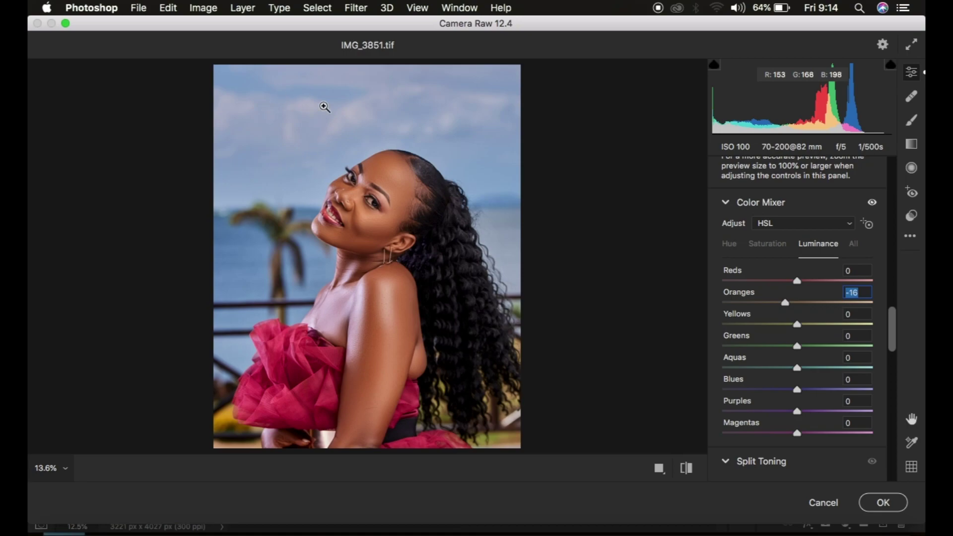
- Set the Color Mixer's Blues saturation to +25 and Blues luminance to -23
{"action": "left_click", "coordinate": [768, 245]}
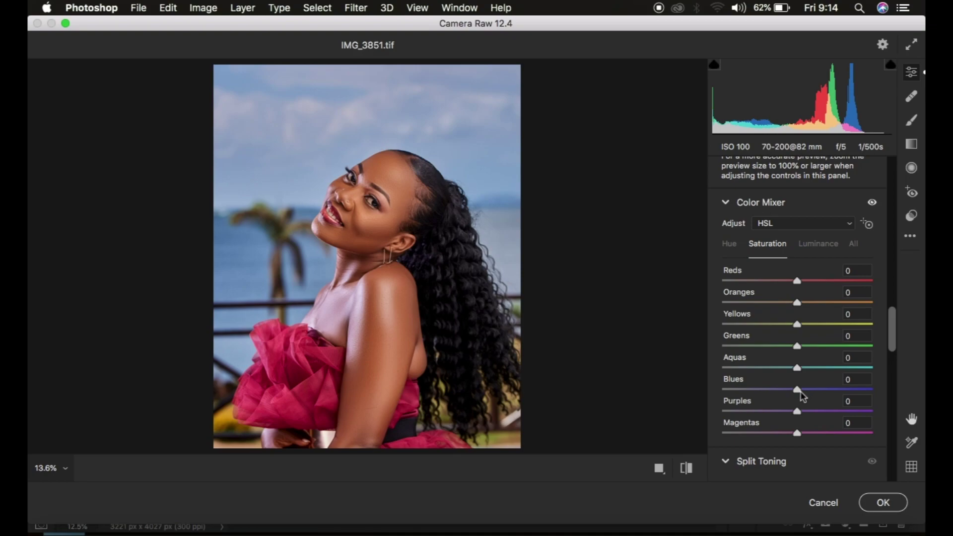
{"action": "left_click_drag", "start_coordinate": [798, 390], "coordinate": [883, 399]}
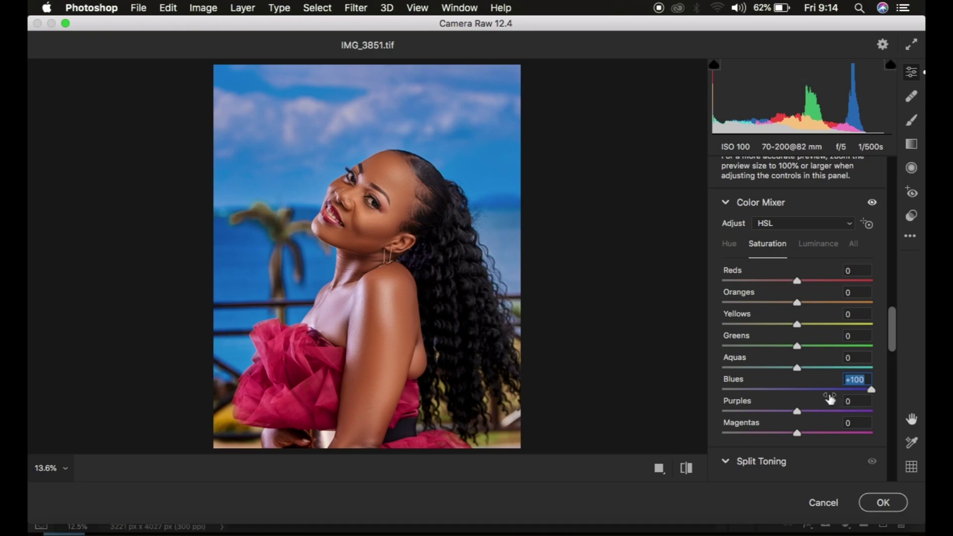
{"action": "left_click_drag", "start_coordinate": [820, 390], "coordinate": [815, 391]}
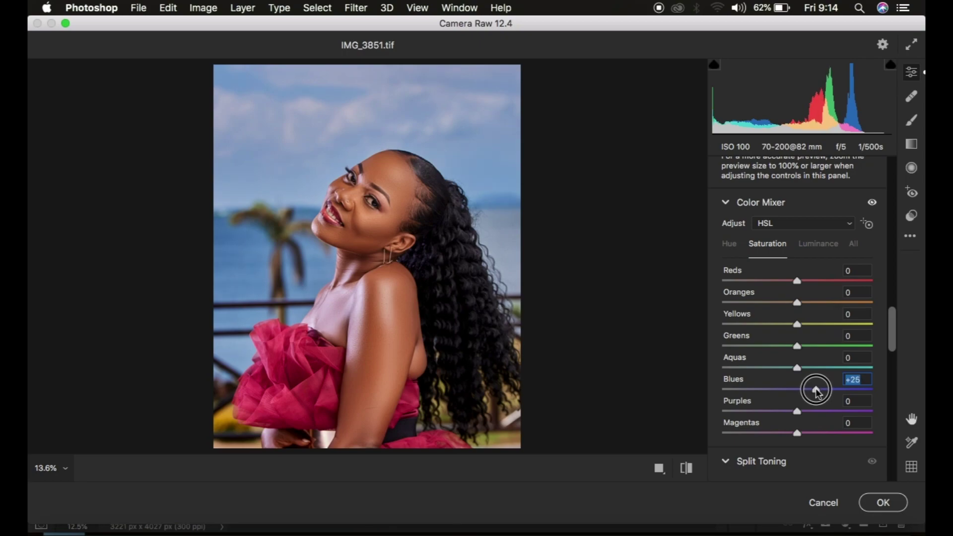
{"action": "left_click", "coordinate": [811, 245]}
{"action": "left_click_drag", "start_coordinate": [780, 391], "coordinate": [780, 390]}
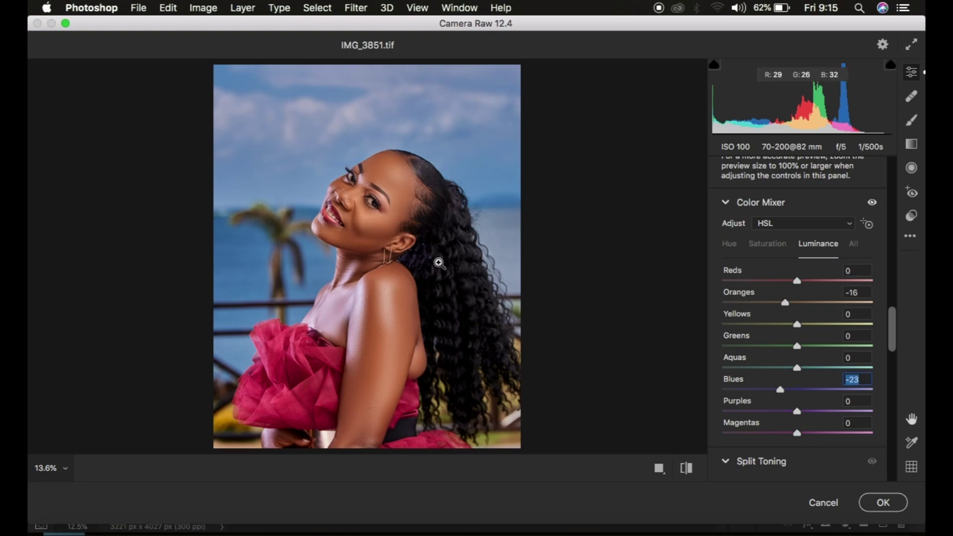
- Compare the before and after previews of the color changes and apply the Camera Raw Filter to Layer 2
{"action": "left_click", "coordinate": [687, 469]}
{"action": "left_click", "coordinate": [687, 469]}
{"action": "left_click", "coordinate": [687, 469]}
{"action": "left_click", "coordinate": [687, 468]}
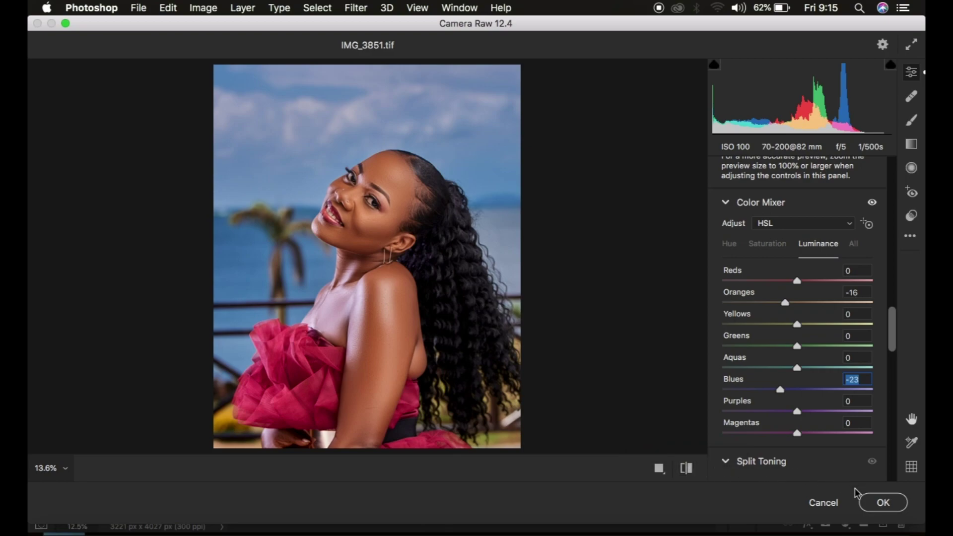
{"action": "left_click", "coordinate": [879, 503]}
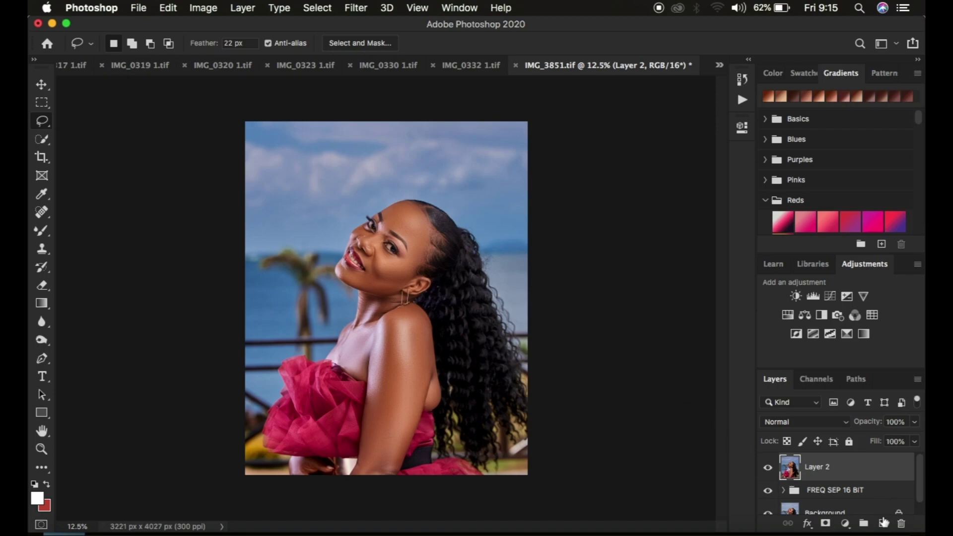
- Add a Black & White adjustment layer with the Multiply blend mode and 4% opacity
{"action": "left_click", "coordinate": [846, 525]}
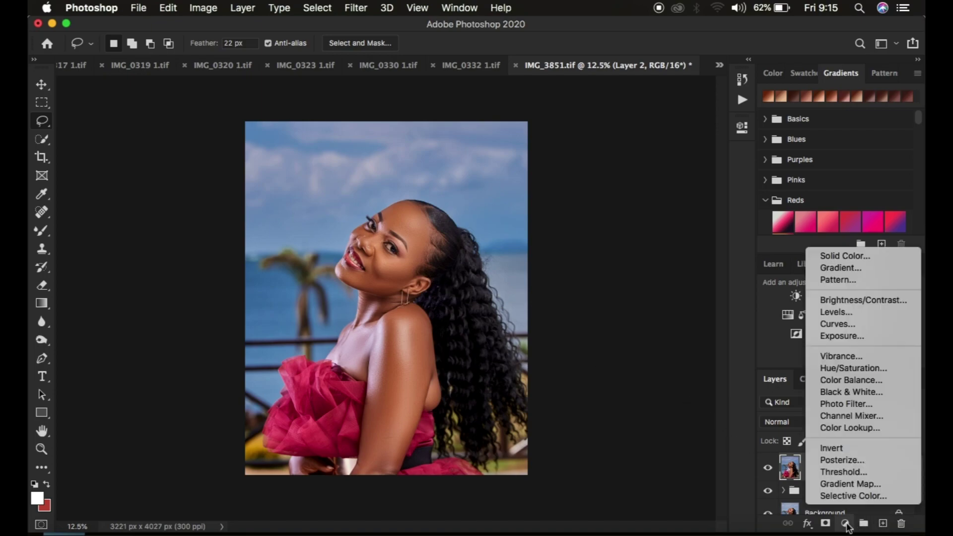
{"action": "left_click", "coordinate": [842, 393]}
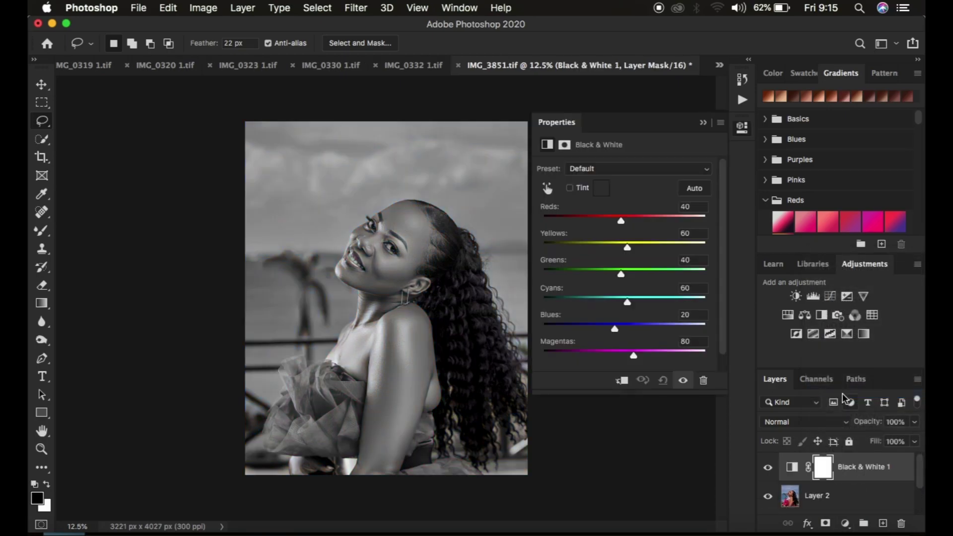
{"action": "left_click", "coordinate": [796, 427]}
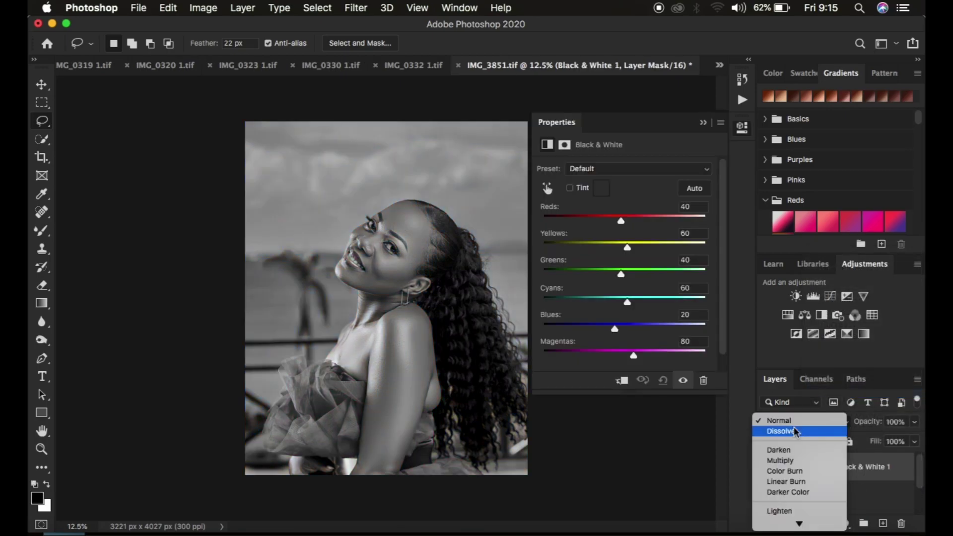
{"action": "left_click", "coordinate": [793, 461]}
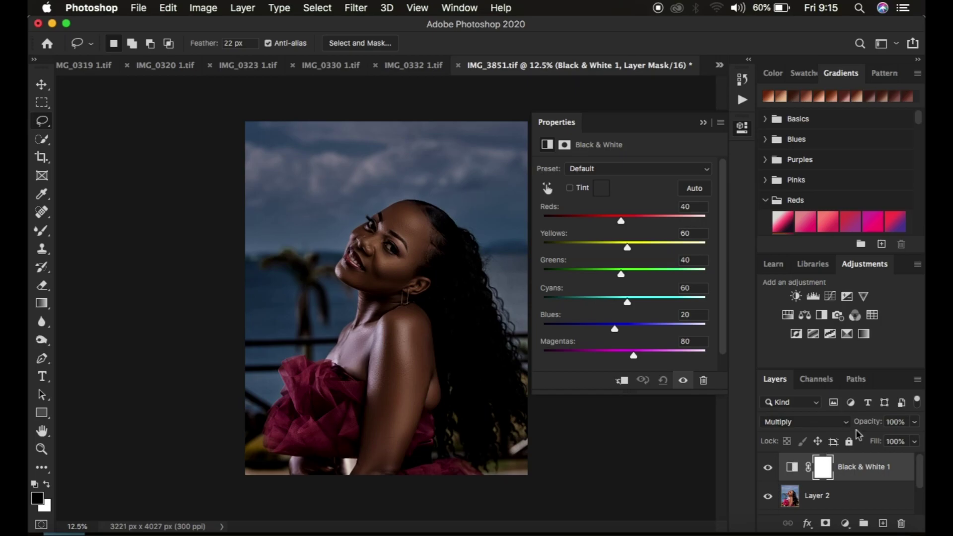
{"action": "left_click_drag", "start_coordinate": [869, 426], "coordinate": [800, 430]}
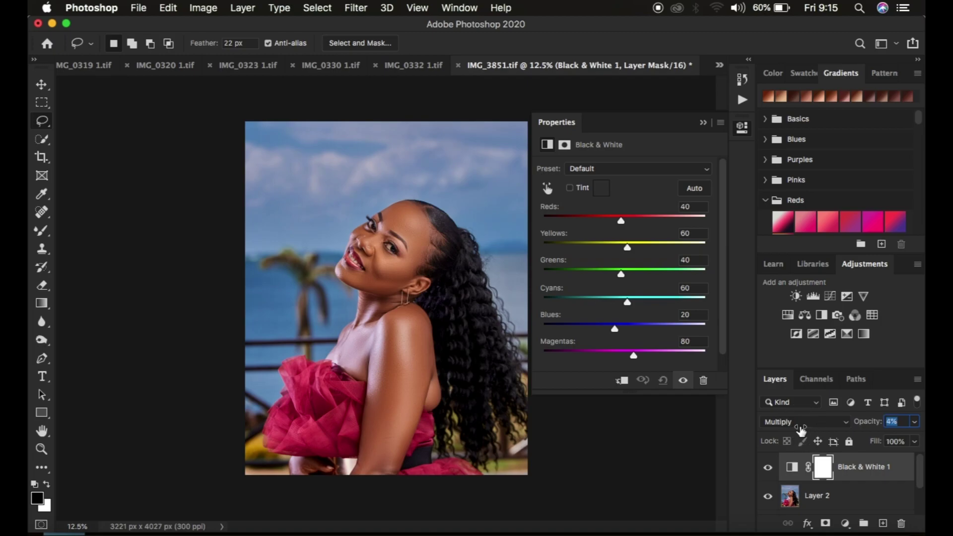
{"action": "left_click", "coordinate": [703, 123]}
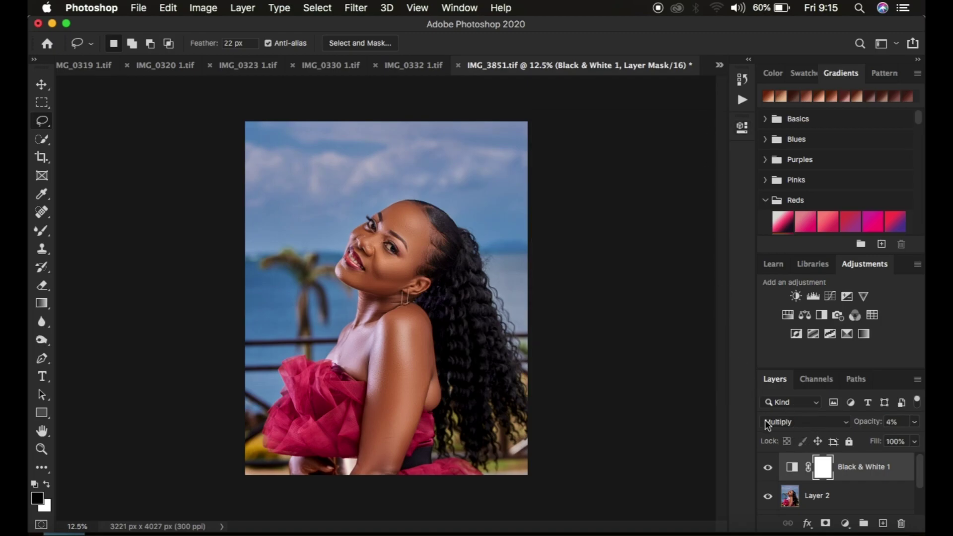
- Toggle the Black & White layer's visibility to compare the photo with and without it
{"action": "left_click", "coordinate": [769, 468]}
{"action": "left_click", "coordinate": [768, 467]}
{"action": "left_click", "coordinate": [769, 468]}
{"action": "left_click", "coordinate": [768, 467]}
- Add a Selective Color adjustment layer and set Black to +33% for the Magentas
{"action": "left_click", "coordinate": [845, 524]}
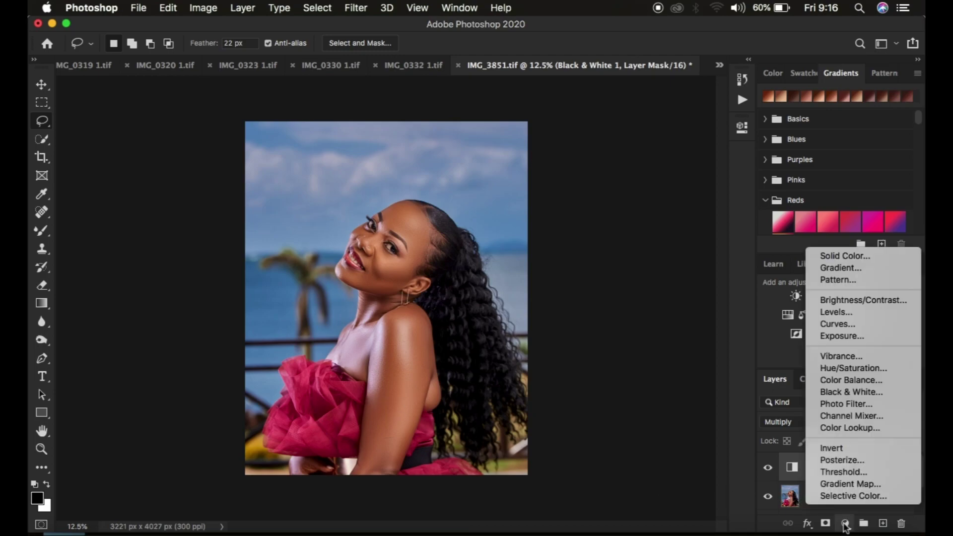
{"action": "left_click", "coordinate": [847, 496]}
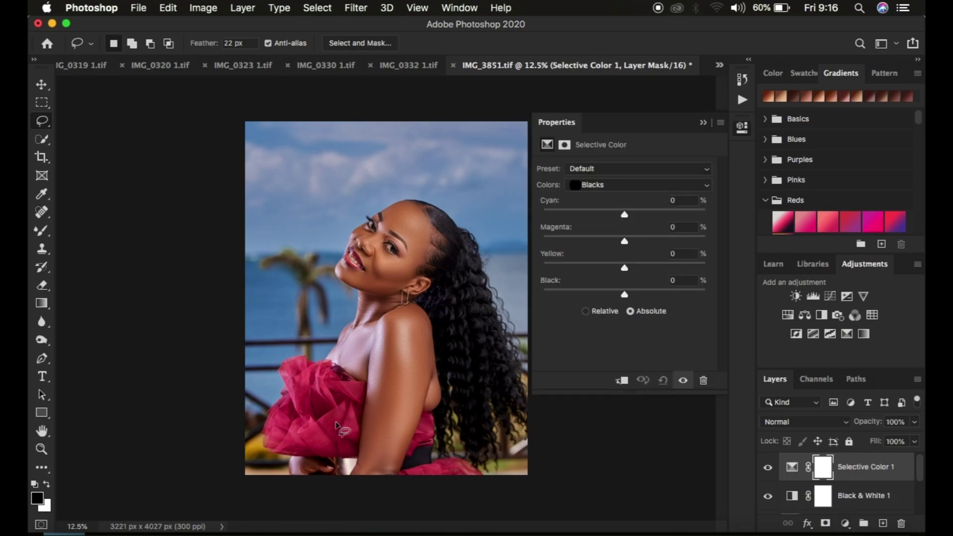
{"action": "left_click", "coordinate": [599, 187]}
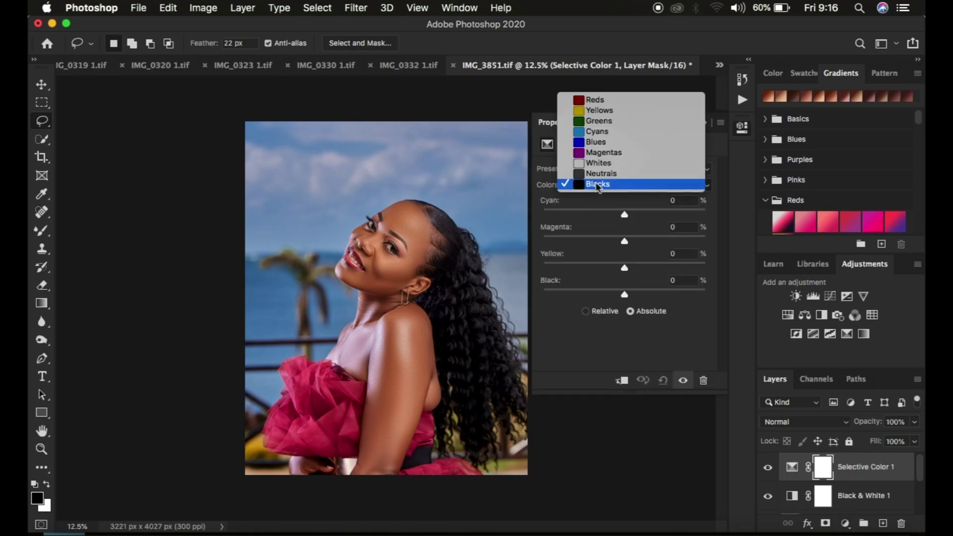
{"action": "left_click", "coordinate": [595, 152]}
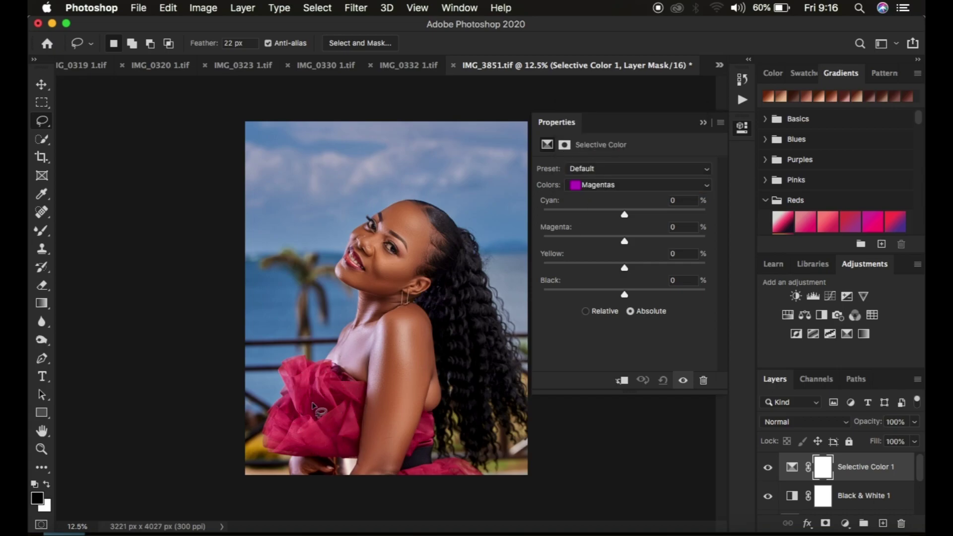
{"action": "left_click_drag", "start_coordinate": [627, 293], "coordinate": [525, 300]}
{"action": "left_click_drag", "start_coordinate": [593, 303], "coordinate": [694, 304]}
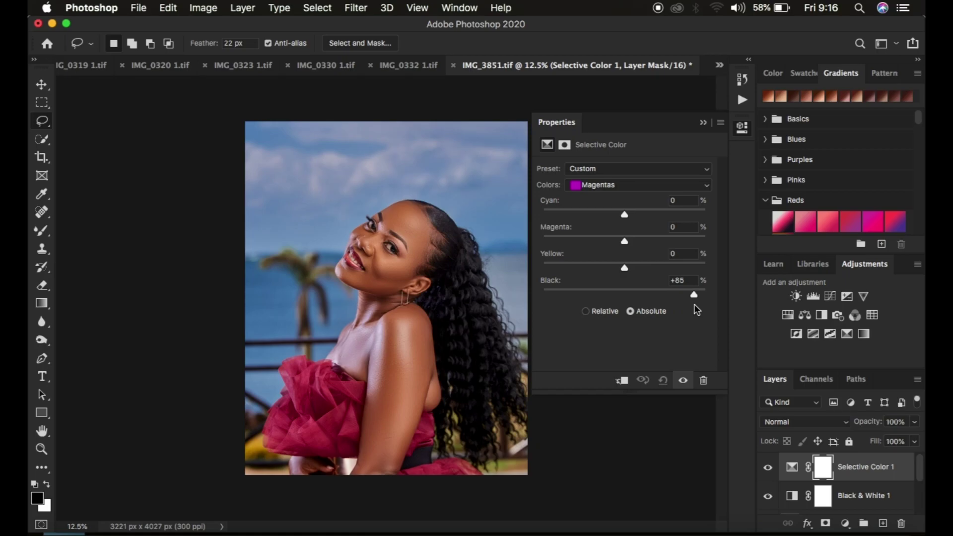
{"action": "left_click_drag", "start_coordinate": [694, 297], "coordinate": [694, 299]}
{"action": "left_click_drag", "start_coordinate": [693, 297], "coordinate": [653, 311]}
- Try a lower Yellow amount for the Whites in the Selective Color adjustment and reset it to 0
{"action": "left_click", "coordinate": [595, 191]}
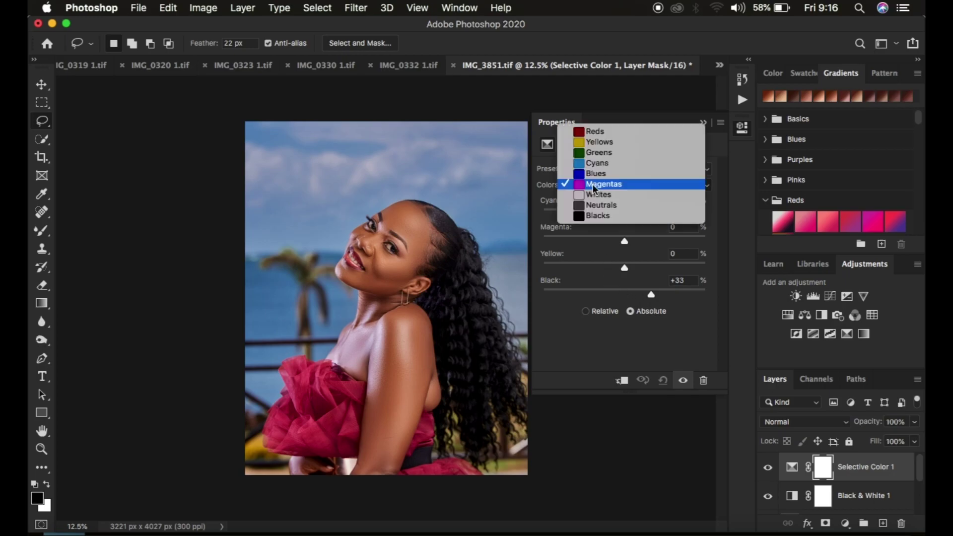
{"action": "left_click", "coordinate": [594, 193]}
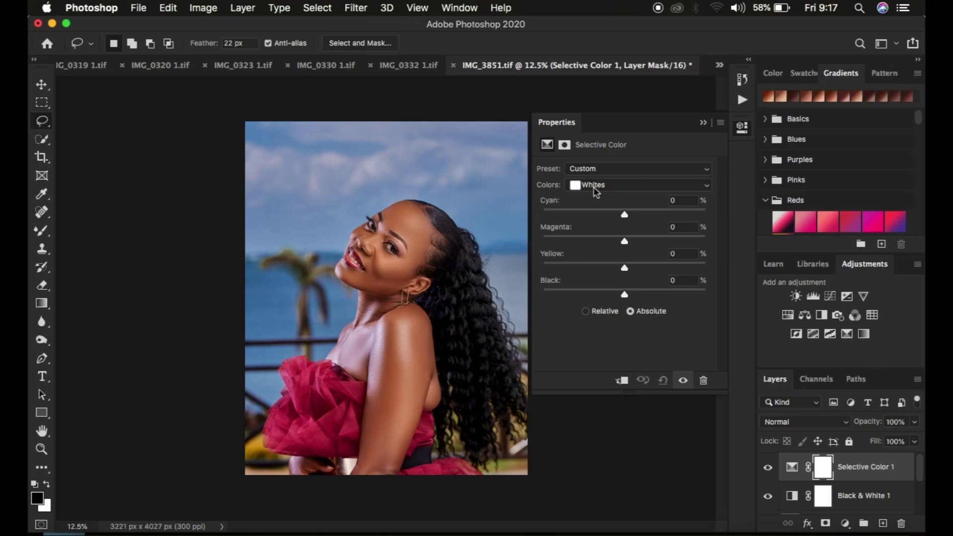
{"action": "left_click", "coordinate": [597, 186]}
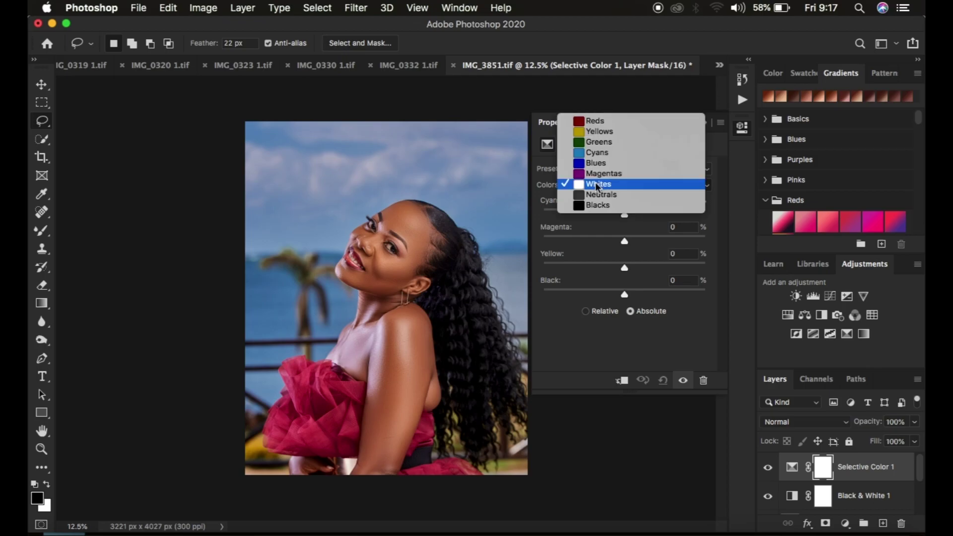
{"action": "left_click", "coordinate": [597, 187]}
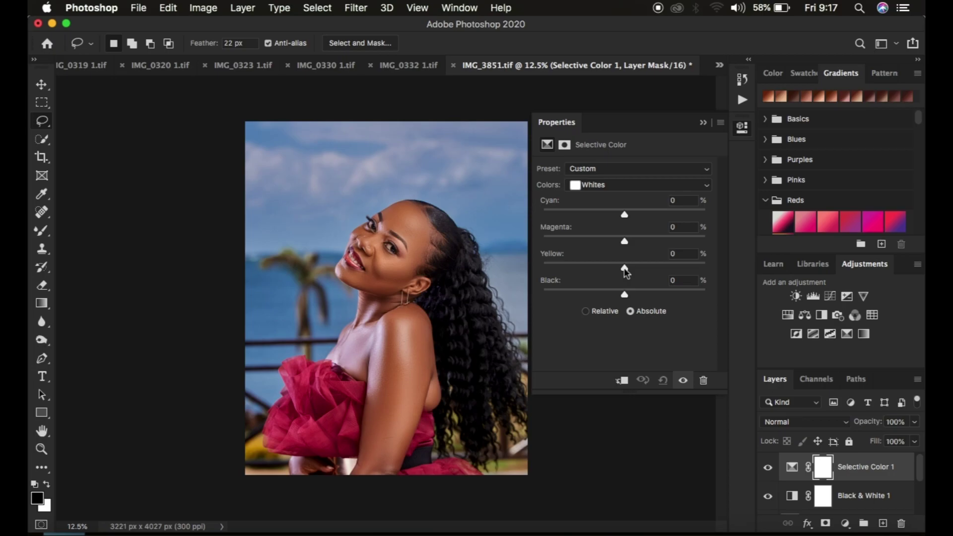
{"action": "left_click_drag", "start_coordinate": [626, 271], "coordinate": [538, 268]}
{"action": "double_click", "coordinate": [548, 259]}
- Set Black to +2% and Yellow to +6% for the Blacks in the Selective Color adjustment
{"action": "left_click", "coordinate": [598, 186]}
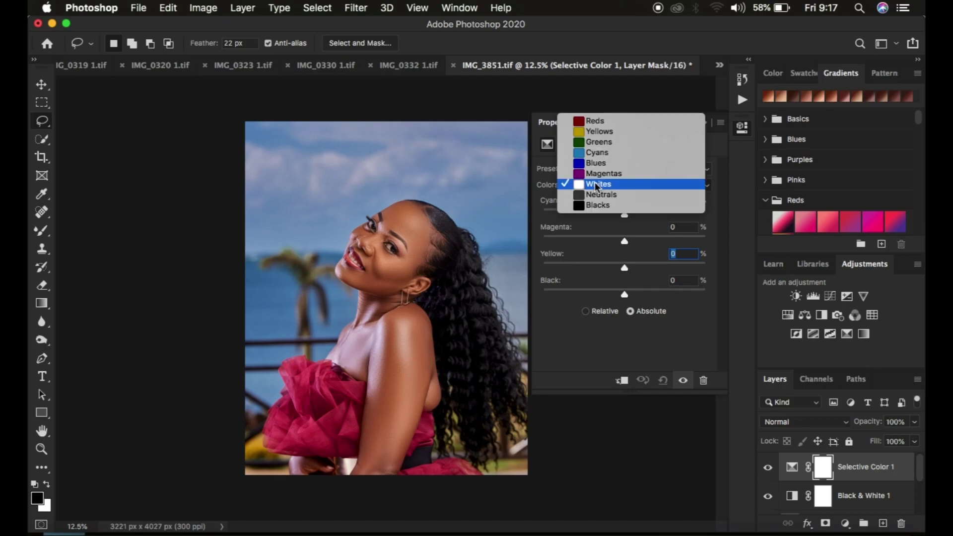
{"action": "left_click", "coordinate": [597, 207]}
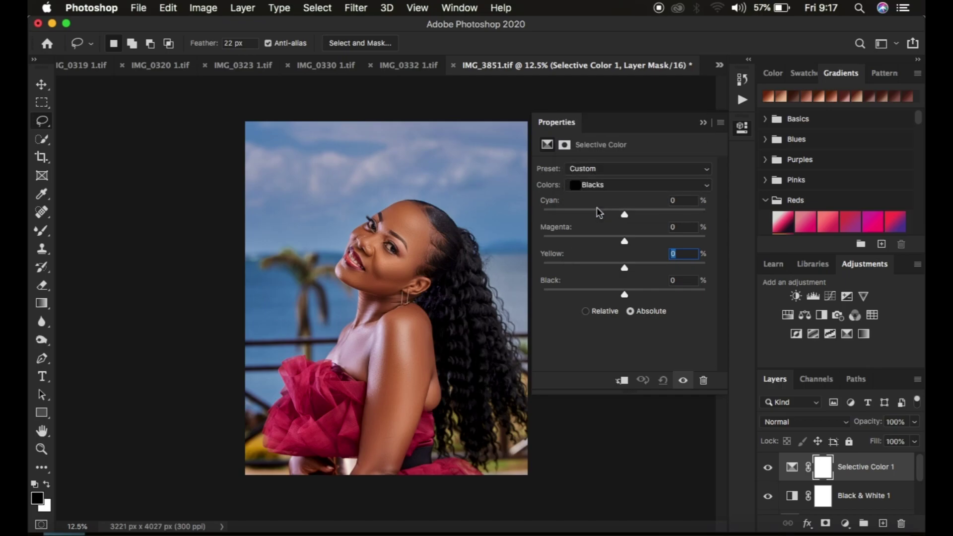
{"action": "mouse_move", "coordinate": [626, 297]}
{"action": "left_mouse_down"}
{"action": "mouse_move", "coordinate": [639, 297]}
{"action": "mouse_move", "coordinate": [626, 296]}
{"action": "left_mouse_up"}
{"action": "left_click_drag", "start_coordinate": [624, 268], "coordinate": [628, 267]}
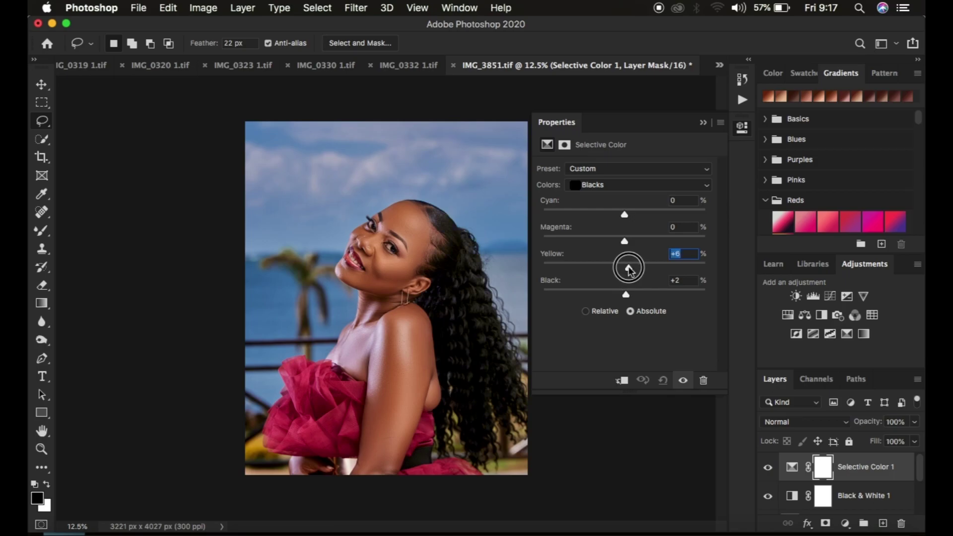
- Try a strongly negative Yellow amount for the Blacks in the Selective Color adjustment, then set it to +3%
{"action": "left_click_drag", "start_coordinate": [628, 267], "coordinate": [581, 269]}
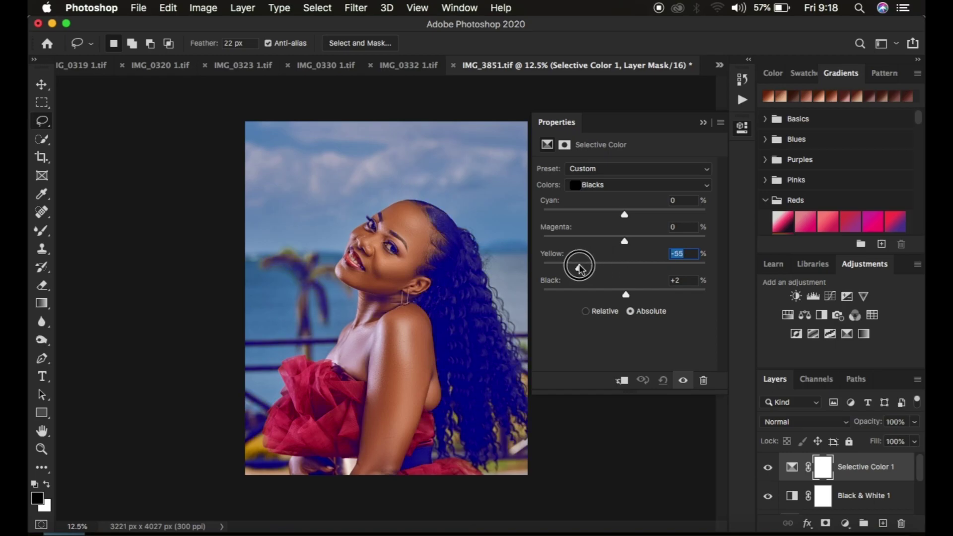
{"action": "left_click_drag", "start_coordinate": [581, 269], "coordinate": [628, 270]}
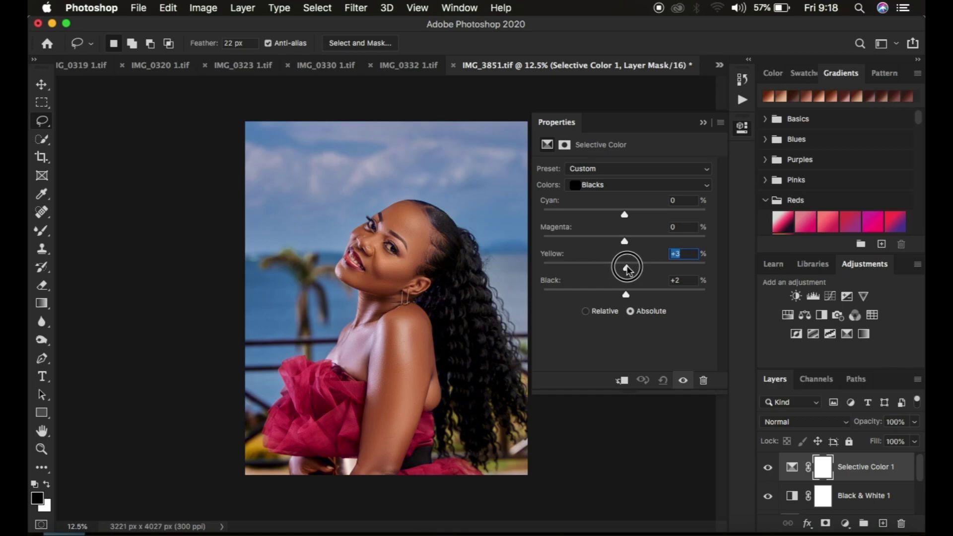
{"action": "left_click_drag", "start_coordinate": [629, 269], "coordinate": [628, 269]}
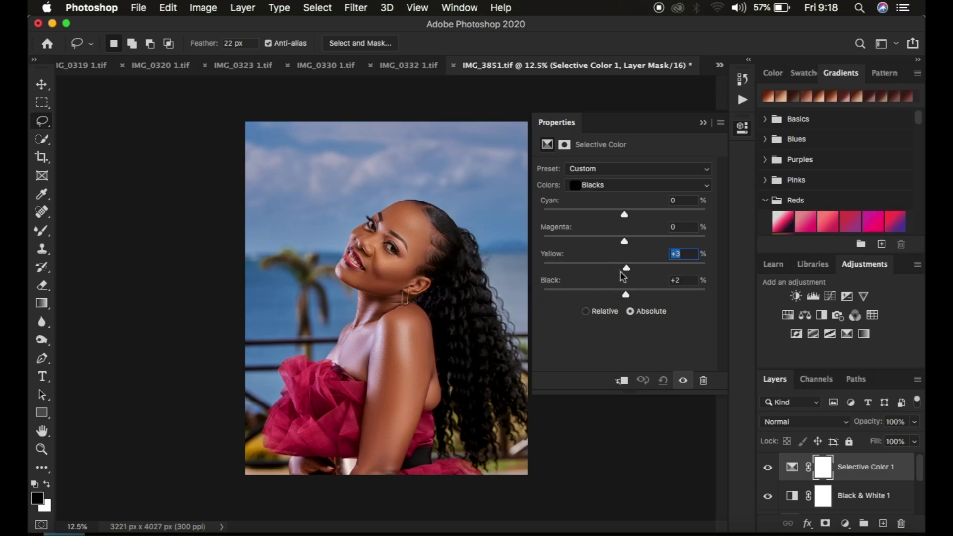
- Toggle the Selective Color adjustment's visibility to compare the photo with and without it, and collapse its properties
{"action": "left_click", "coordinate": [683, 381]}
{"action": "left_click", "coordinate": [684, 381]}
{"action": "left_click", "coordinate": [684, 381]}
{"action": "left_click", "coordinate": [684, 381]}
{"action": "left_click", "coordinate": [683, 380]}
{"action": "left_click", "coordinate": [684, 381]}
{"action": "left_click", "coordinate": [703, 123]}
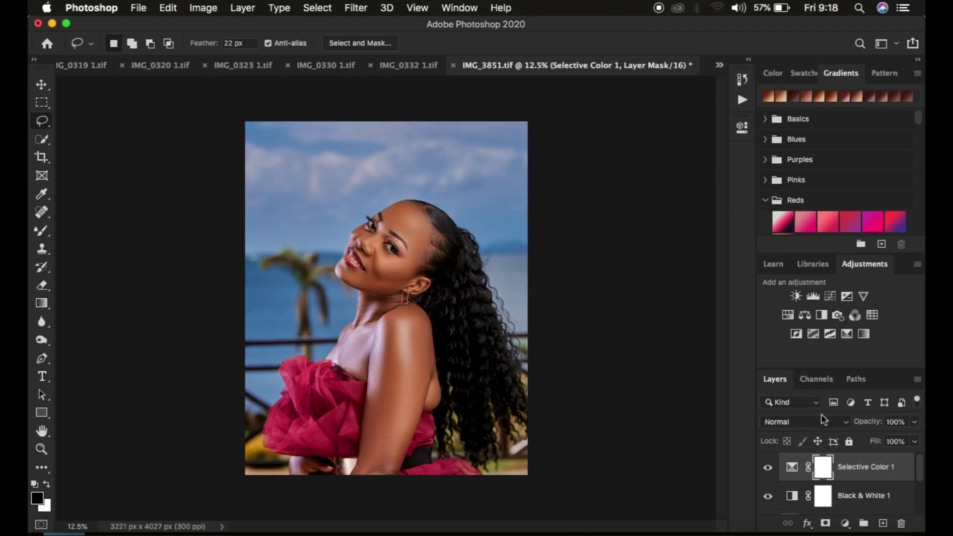
- Add a Hue/Saturation adjustment layer and set its Master Saturation to -67
{"action": "left_click", "coordinate": [845, 524]}
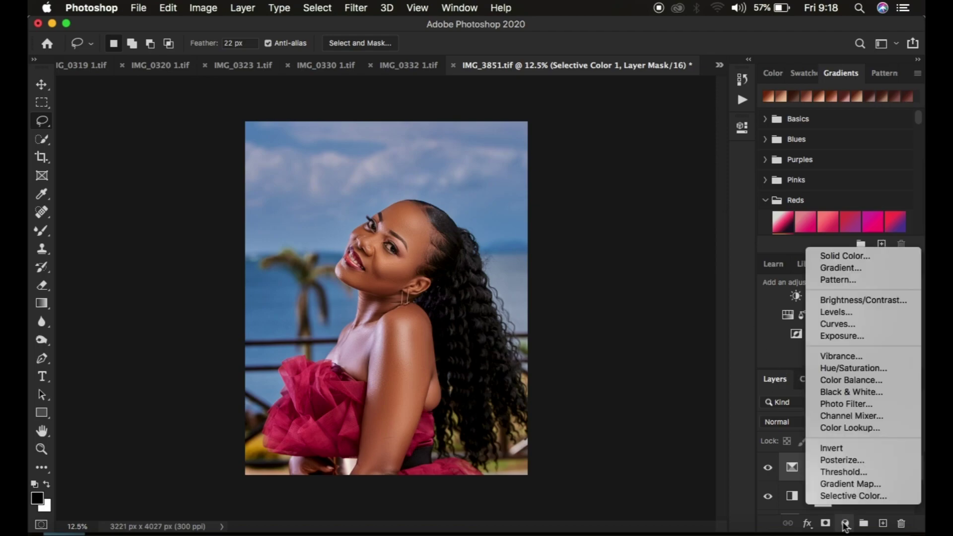
{"action": "left_click", "coordinate": [837, 369]}
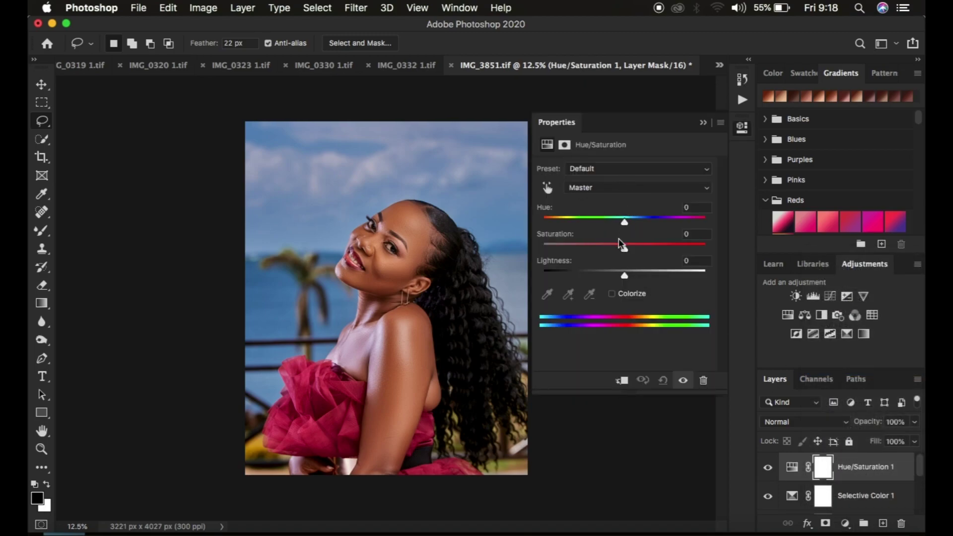
{"action": "left_click_drag", "start_coordinate": [626, 253], "coordinate": [571, 251]}
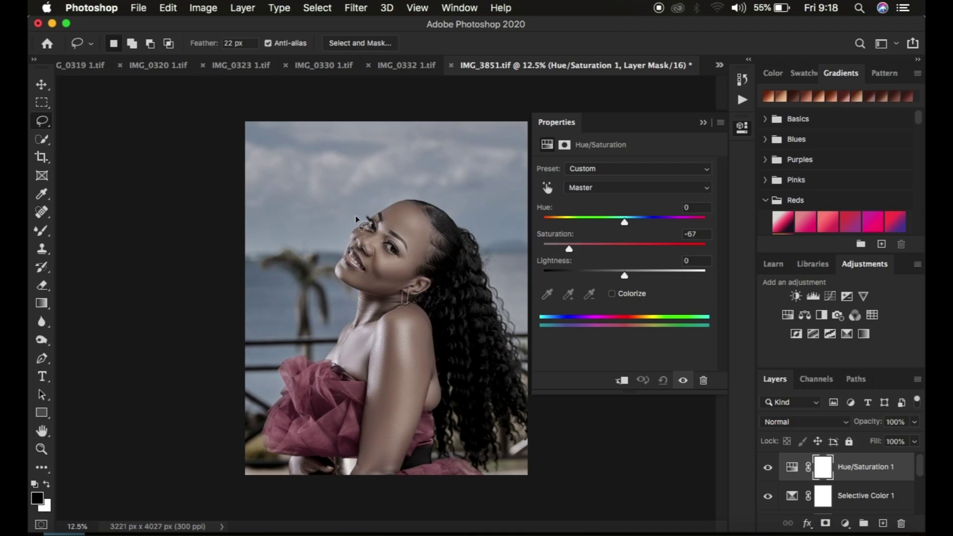
- Invert the Hue/Saturation layer's mask to black to hide the desaturation across the whole photo
{"action": "key", "text": "super+equal"}
{"action": "key", "text": "super+equal"}
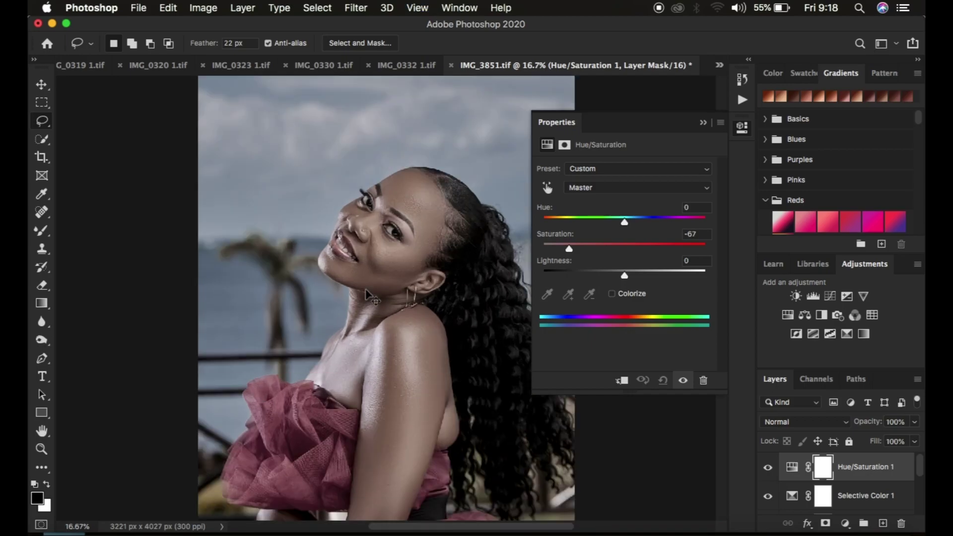
{"action": "key", "text": "super+equal"}
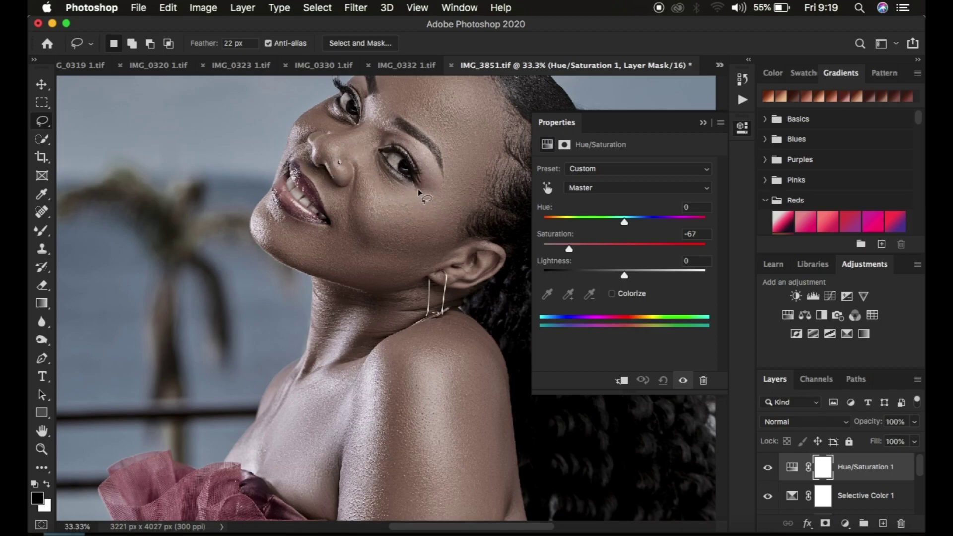
{"action": "left_click", "coordinate": [703, 122]}
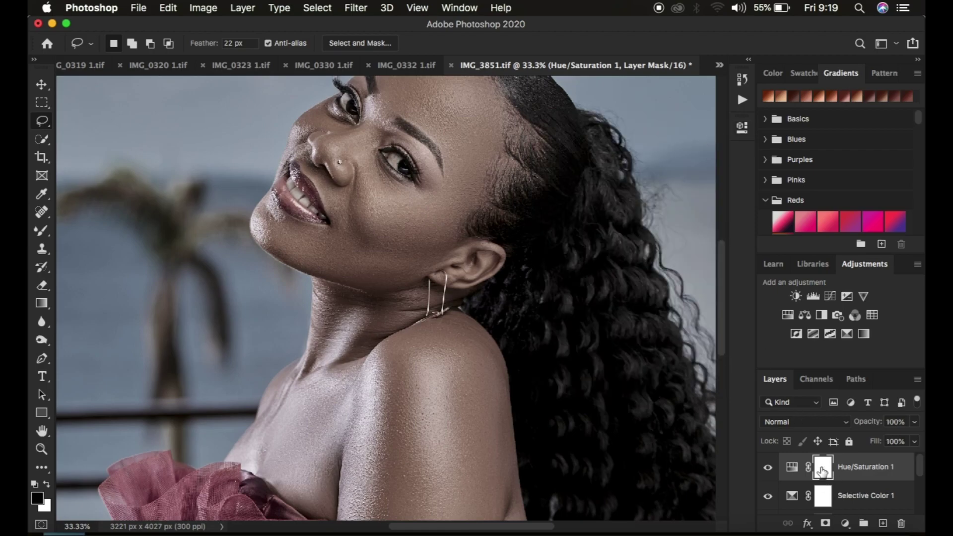
{"action": "key", "text": "super+i"}
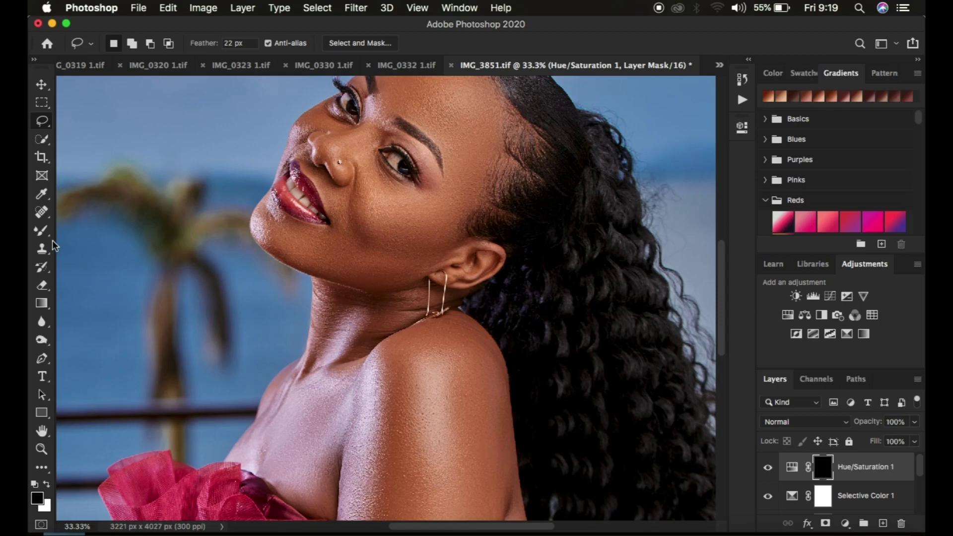
- Switch from the Mixer Brush to the regular Brush tool and check its Soft Round tip settings
{"action": "left_click", "coordinate": [39, 233]}
{"action": "right_click", "coordinate": [39, 233]}
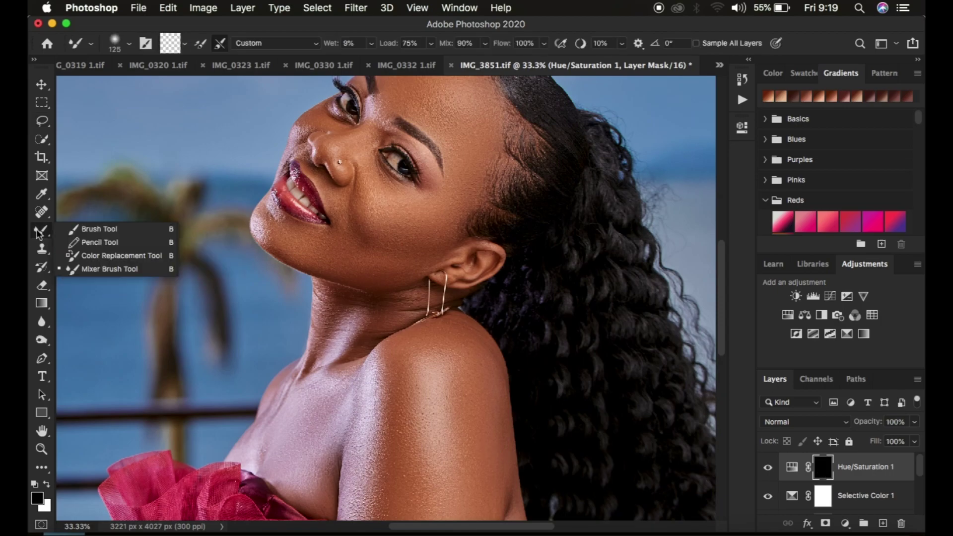
{"action": "left_click", "coordinate": [95, 229]}
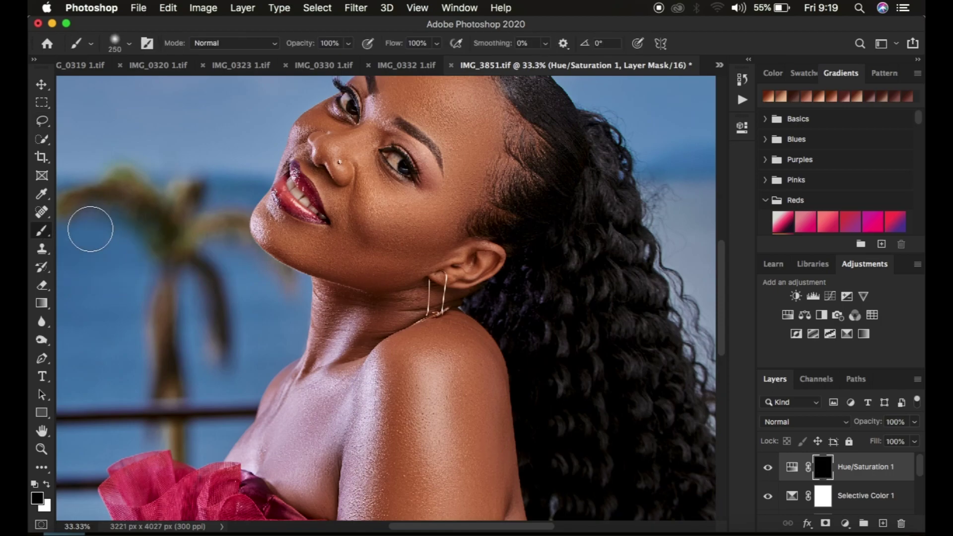
{"action": "left_click", "coordinate": [129, 44]}
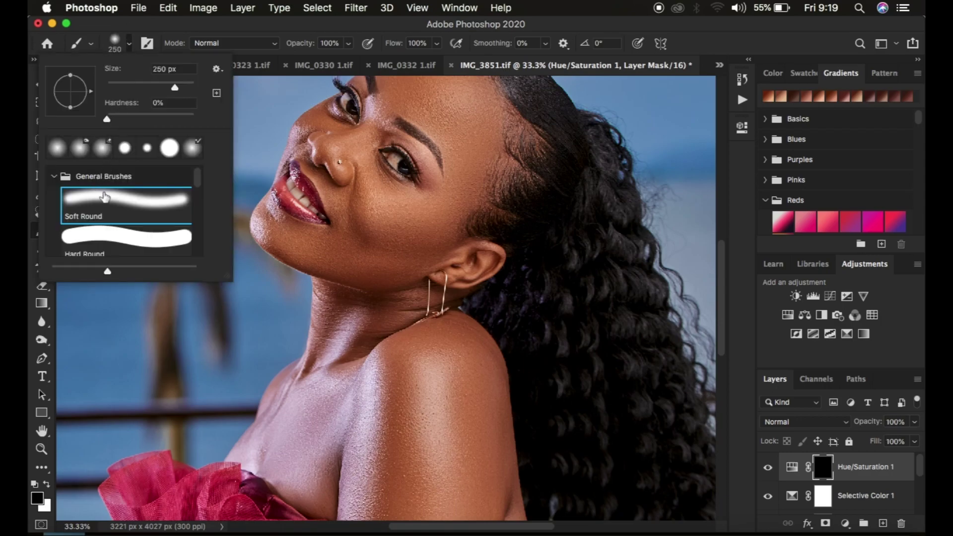
{"action": "left_click", "coordinate": [229, 34]}
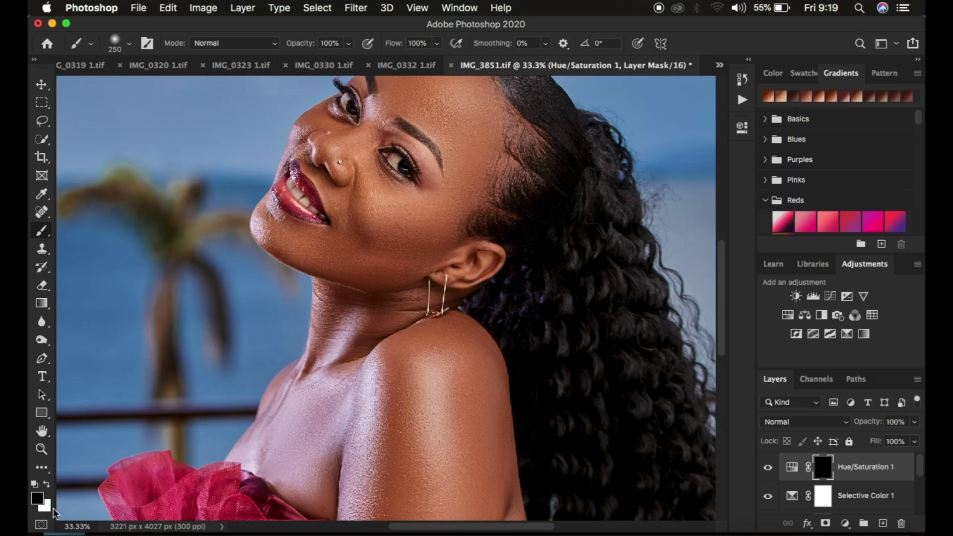
- Swap the foreground and background colors so that white is the painting color
{"action": "left_click", "coordinate": [47, 485]}
{"action": "left_click", "coordinate": [47, 485]}
{"action": "left_click", "coordinate": [47, 485]}
{"action": "left_click", "coordinate": [47, 485]}
{"action": "left_click", "coordinate": [48, 485]}
{"action": "left_click", "coordinate": [48, 485]}
{"action": "key", "text": "x"}
{"action": "key", "text": "x"}
{"action": "key", "text": "x"}
{"action": "key", "text": "x"}
{"action": "key", "text": "x"}
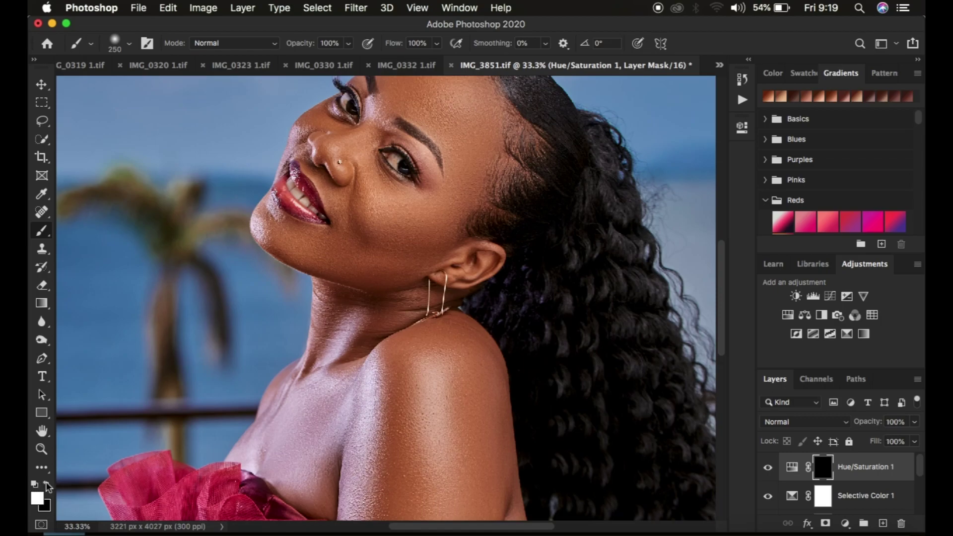
{"action": "left_click", "coordinate": [48, 486]}
{"action": "left_click", "coordinate": [48, 486]}
{"action": "left_click", "coordinate": [48, 486]}
- Paint white over the whites of both eyes on the Hue/Saturation mask with a reduced brush size
{"action": "key", "text": "super+equal"}
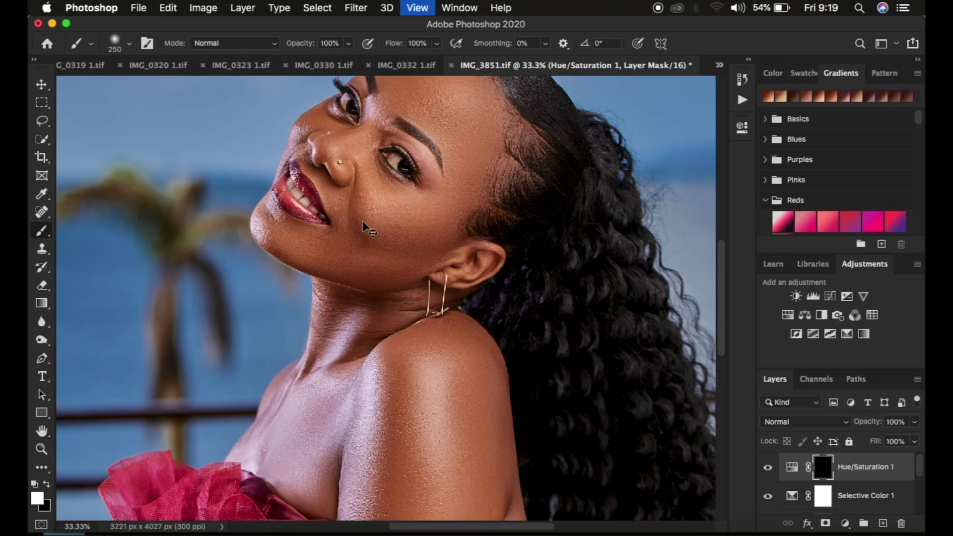
{"action": "key", "text": "super+equal"}
{"action": "scroll", "coordinate": [362, 224], "scroll_direction": "up", "scroll_amount": 10}
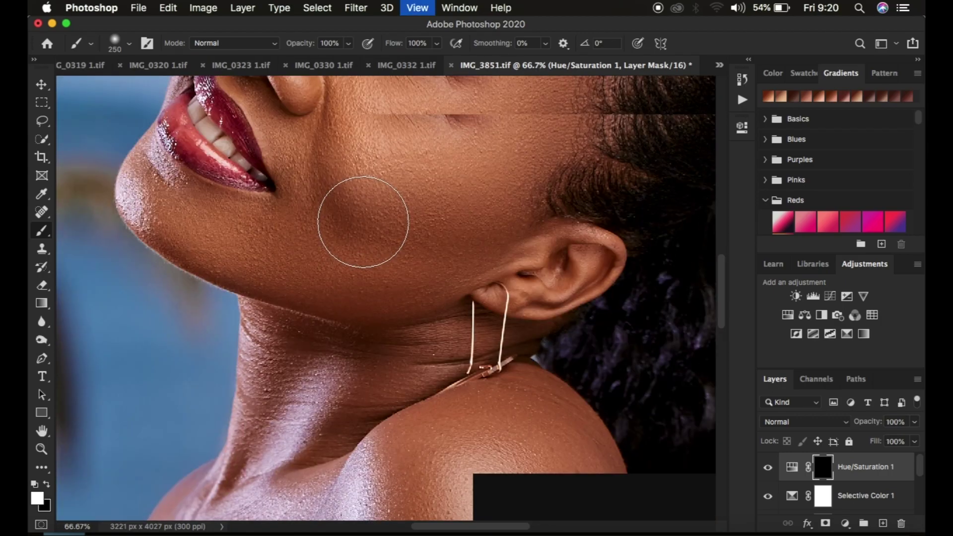
{"action": "scroll", "coordinate": [364, 229], "scroll_direction": "up", "scroll_amount": 5}
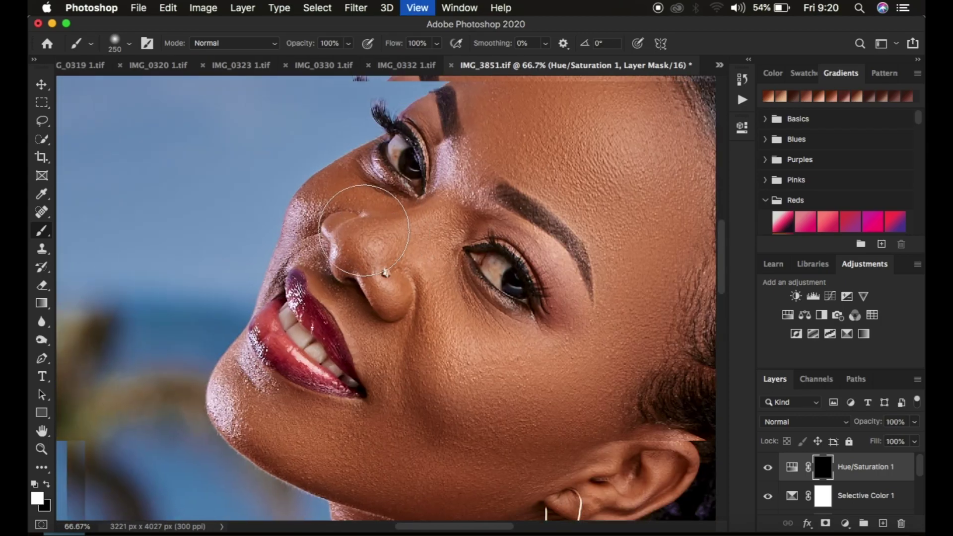
{"action": "scroll", "coordinate": [423, 246], "scroll_direction": "down", "scroll_amount": 6}
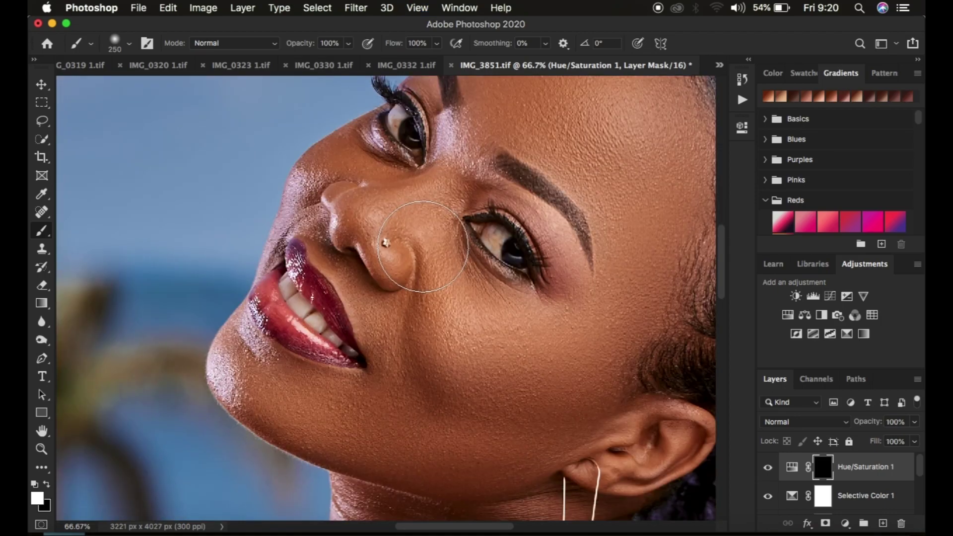
{"action": "key", "text": "bracketleft"}
{"action": "key", "text": "bracketleft"}
{"action": "key", "text": "bracketleft"}
{"action": "key", "text": "bracketleft"}
{"action": "key", "text": "bracketleft"}
{"action": "key", "text": "bracketleft"}
{"action": "key", "text": "bracketleft"}
{"action": "key", "text": "bracketleft"}
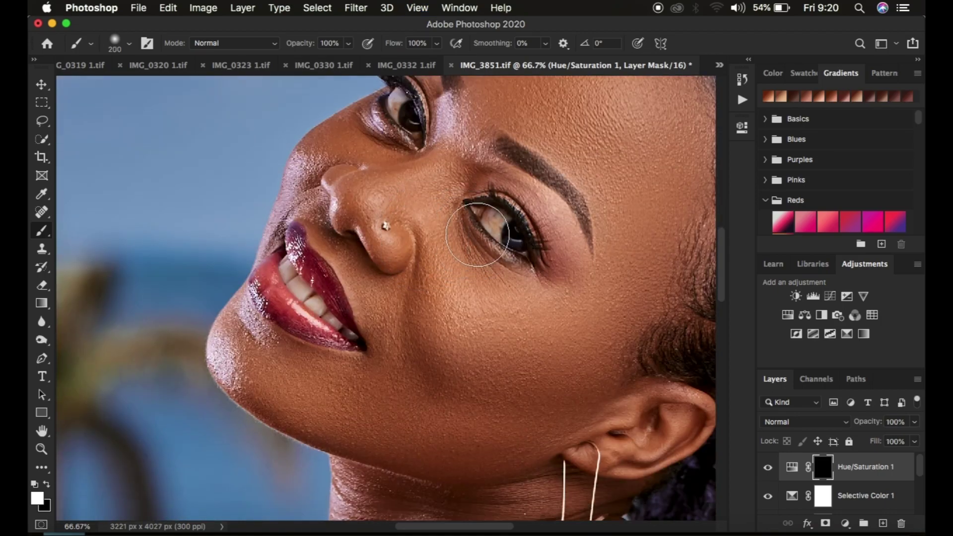
{"action": "key", "text": "bracketleft"}
{"action": "mouse_move", "coordinate": [496, 210]}
{"action": "left_mouse_down"}
{"action": "mouse_move", "coordinate": [494, 228]}
{"action": "mouse_move", "coordinate": [487, 219]}
{"action": "mouse_move", "coordinate": [507, 228]}
{"action": "mouse_move", "coordinate": [502, 215]}
{"action": "mouse_move", "coordinate": [497, 234]}
{"action": "mouse_move", "coordinate": [521, 246]}
{"action": "mouse_move", "coordinate": [474, 208]}
{"action": "left_mouse_up"}
{"action": "left_click_drag", "start_coordinate": [396, 102], "coordinate": [415, 132]}
{"action": "left_click_drag", "start_coordinate": [495, 218], "coordinate": [512, 241]}
- Paint over the teeth on the Hue/Saturation mask, reducing the brush to 15 px and switching the foreground color to black
{"action": "mouse_move", "coordinate": [288, 269]}
{"action": "left_mouse_down"}
{"action": "mouse_move", "coordinate": [283, 264]}
{"action": "mouse_move", "coordinate": [319, 314]}
{"action": "mouse_move", "coordinate": [350, 335]}
{"action": "mouse_move", "coordinate": [286, 273]}
{"action": "left_mouse_up"}
{"action": "key", "text": "bracketleft"}
{"action": "key", "text": "bracketleft"}
{"action": "key", "text": "bracketleft"}
{"action": "key", "text": "x"}
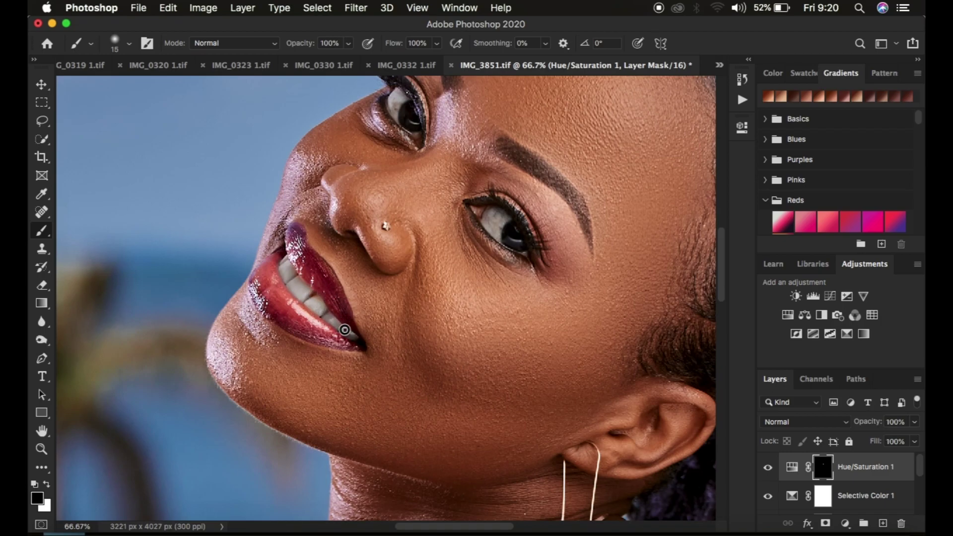
- Examine the whole portrait at reduced magnification to judge the desaturated eyes and teeth
{"action": "key", "text": "super+minus"}
{"action": "key", "text": "super+minus"}
{"action": "key", "text": "super+minus"}
{"action": "key", "text": "super+minus"}
{"action": "key", "text": "super+minus"}
{"action": "key", "text": "super+minus"}
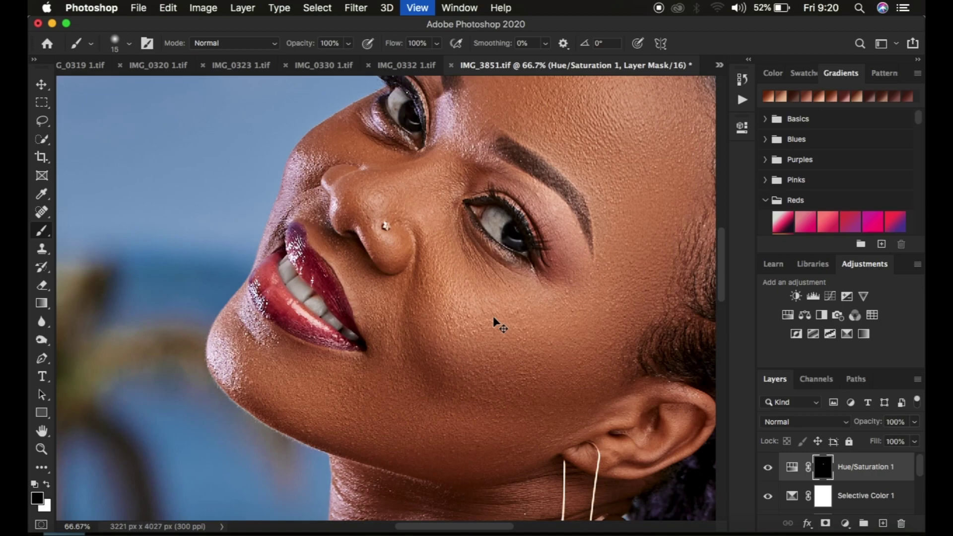
{"action": "key", "text": "super+plus"}
{"action": "key", "text": "super+plus"}
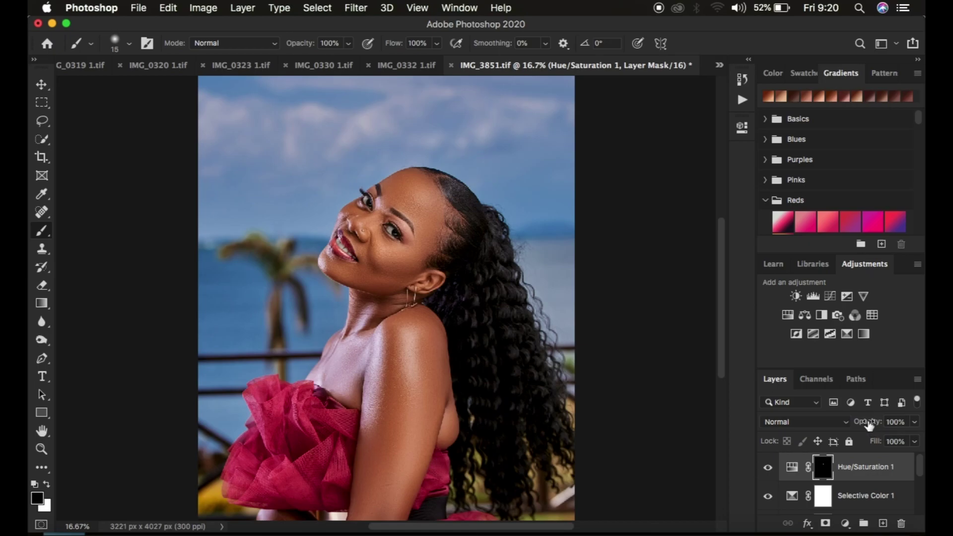
{"action": "mouse_move", "coordinate": [868, 425]}
{"action": "left_mouse_down"}
{"action": "mouse_move", "coordinate": [854, 426]}
{"action": "mouse_move", "coordinate": [884, 423]}
{"action": "left_mouse_up"}
{"action": "key", "text": "super+minus"}
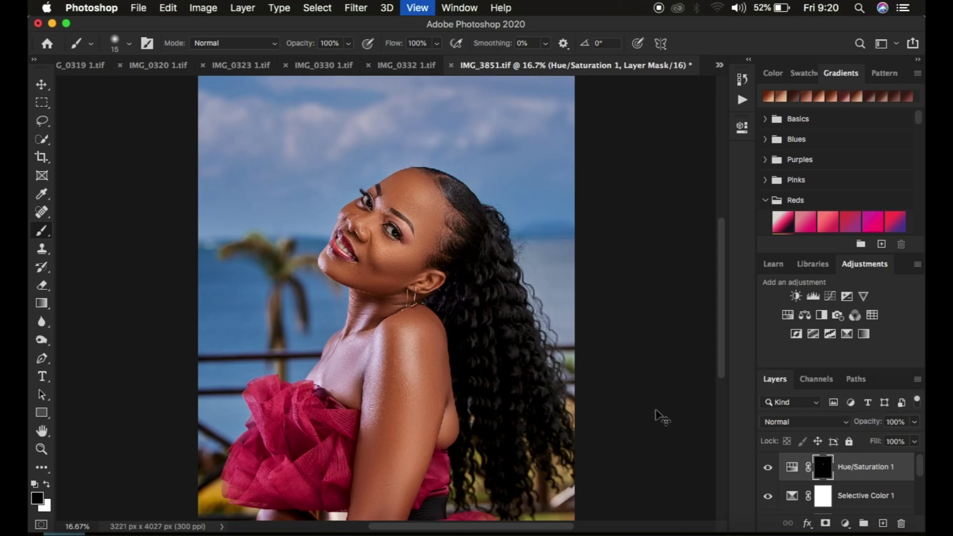
{"action": "key", "text": "super+minus"}
{"action": "key", "text": "super+equal"}
{"action": "key", "text": "super+equal"}
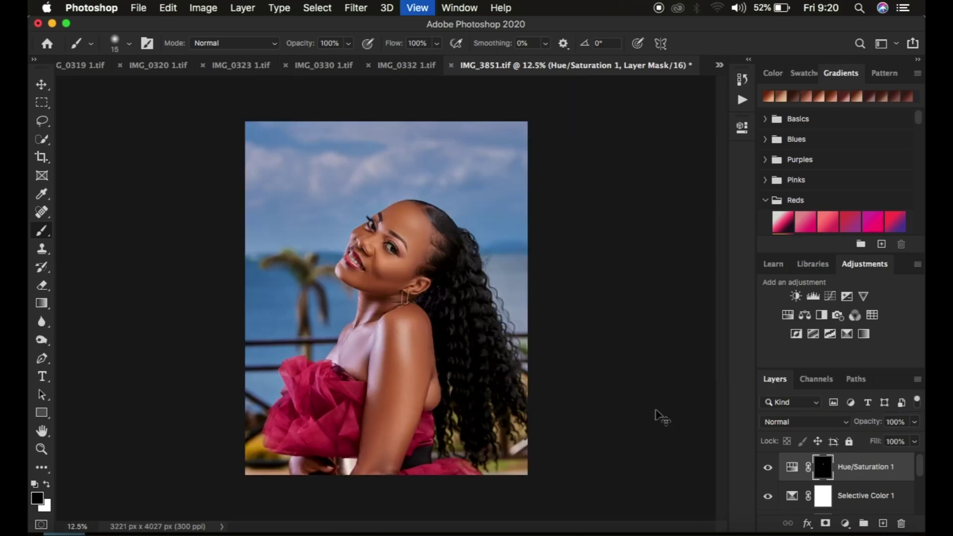
{"action": "key", "text": "super+minus"}
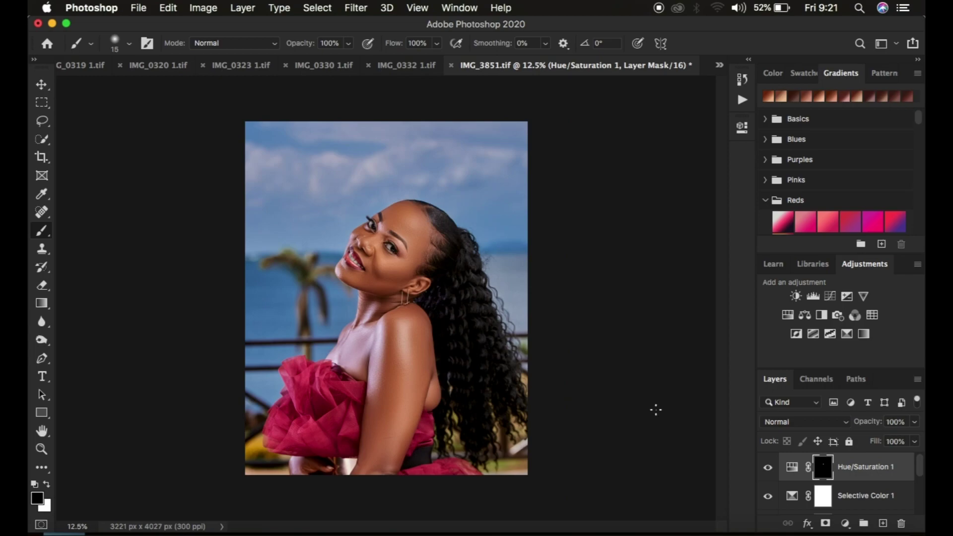
- Add a Curves adjustment layer and move its RGB white point to input 189, output 255
{"action": "left_click", "coordinate": [846, 524]}
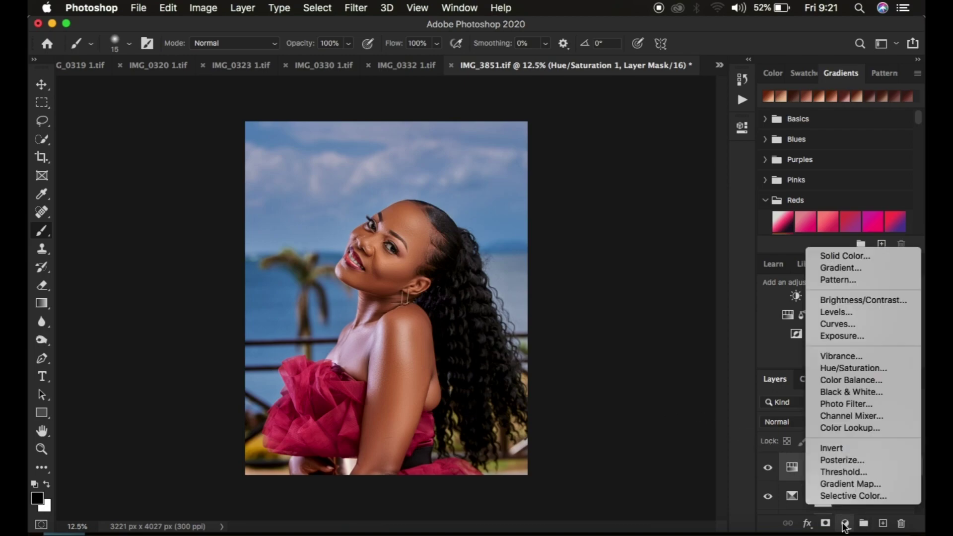
{"action": "left_click", "coordinate": [839, 323]}
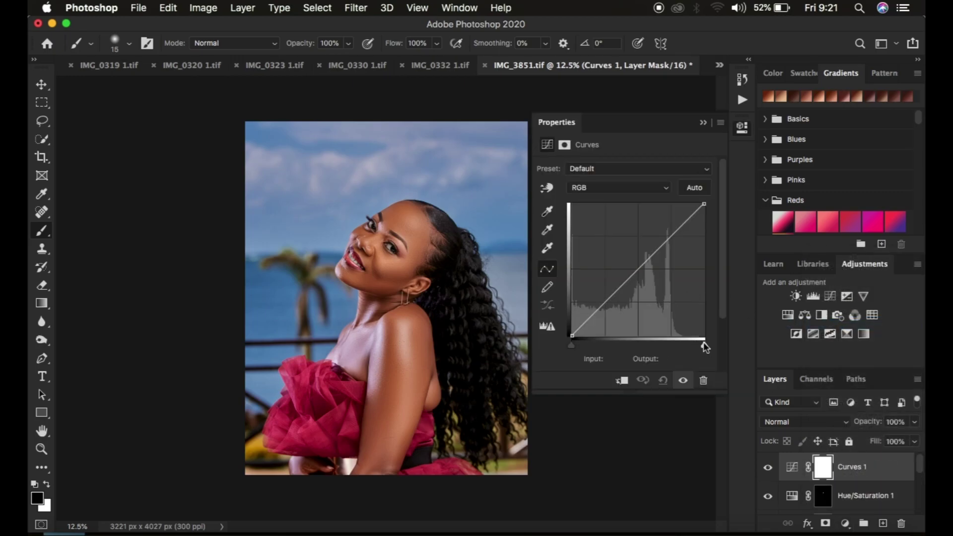
{"action": "left_click_drag", "start_coordinate": [705, 348], "coordinate": [671, 349]}
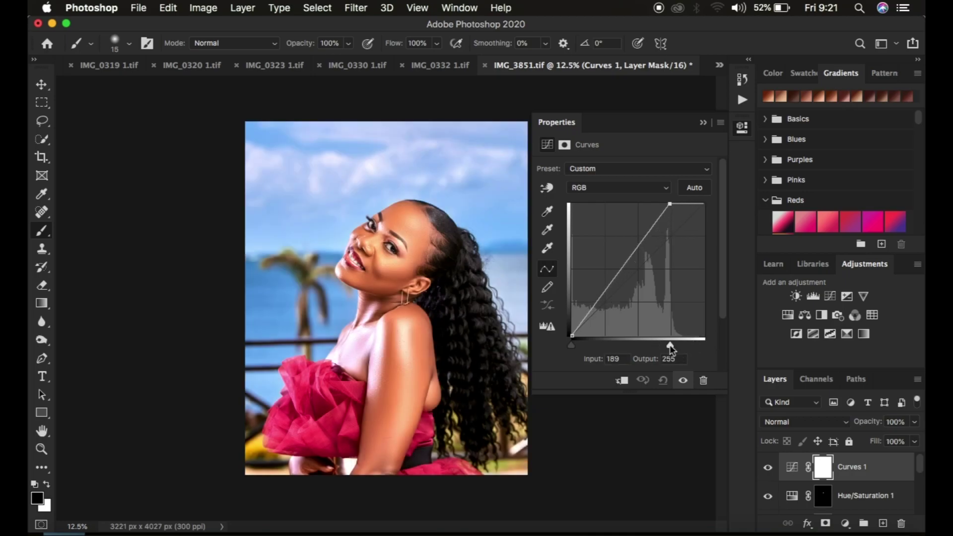
{"action": "left_click", "coordinate": [702, 123]}
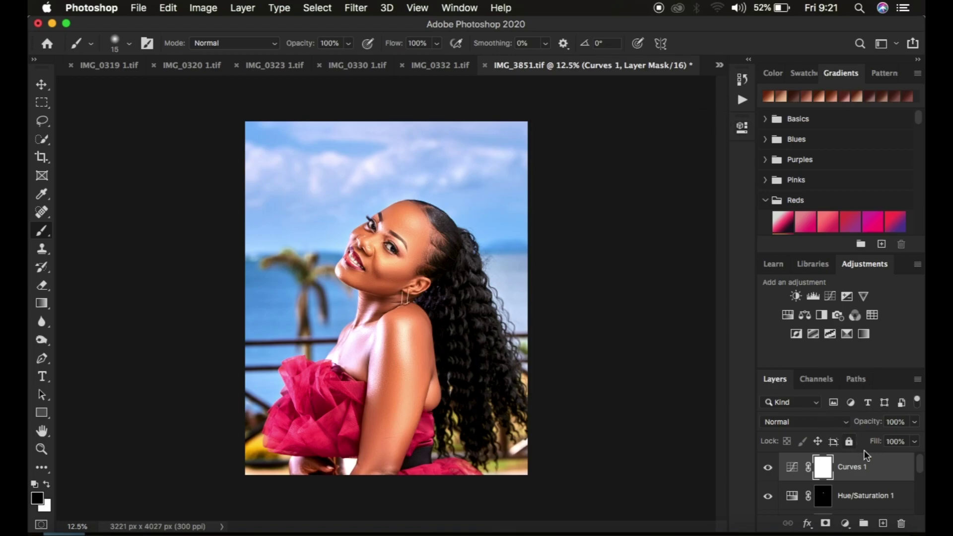
- Set the Curves layer's Blend If for Gray so the Underlying Layer black slider is split at 151 / 255, and compare the layer's effect
{"action": "left_click", "coordinate": [884, 475]}
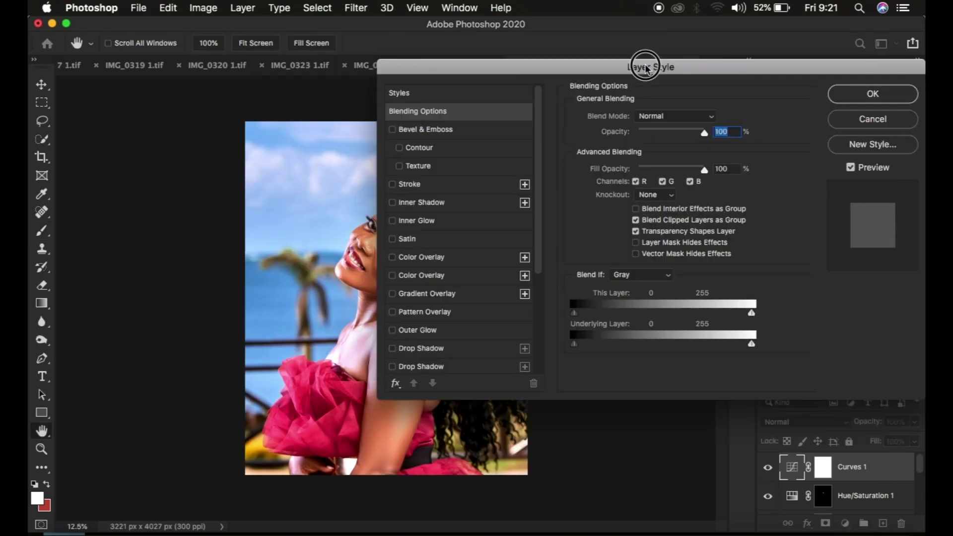
{"action": "left_click_drag", "start_coordinate": [645, 68], "coordinate": [769, 51]}
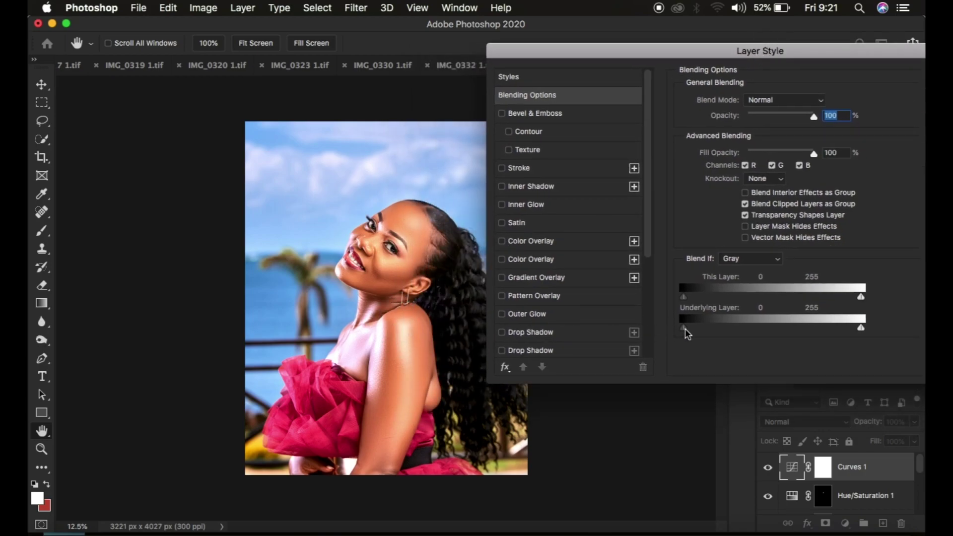
{"action": "left_click_drag", "start_coordinate": [685, 328], "coordinate": [764, 336]}
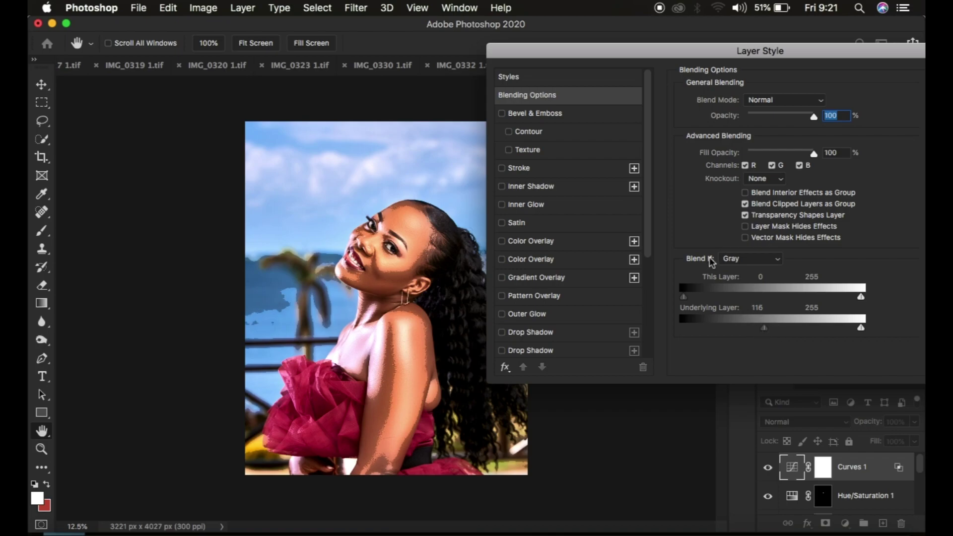
{"action": "left_click_drag", "start_coordinate": [765, 329], "coordinate": [792, 335]}
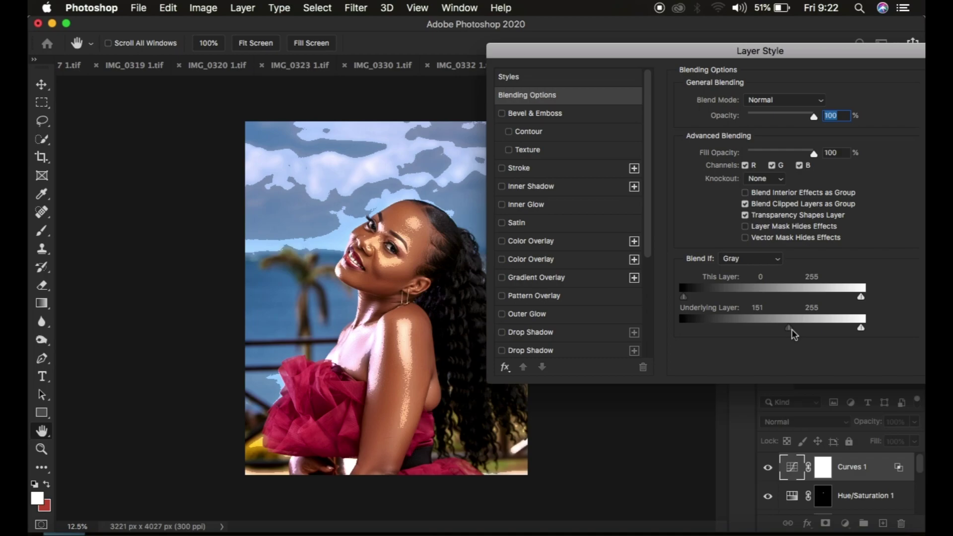
{"action": "left_click_drag", "start_coordinate": [791, 329], "coordinate": [793, 330]}
{"action": "left_click_drag", "start_coordinate": [819, 333], "coordinate": [885, 336]}
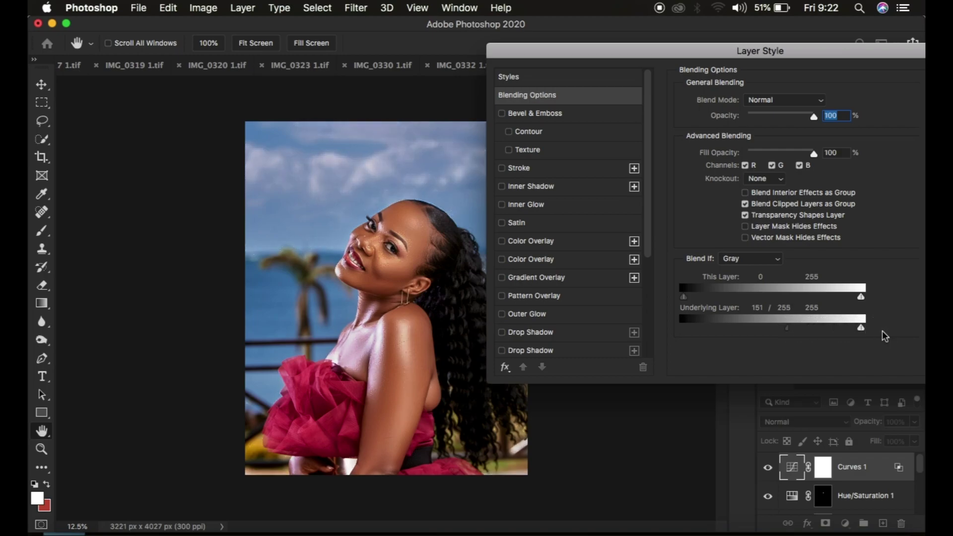
{"action": "left_click_drag", "start_coordinate": [778, 53], "coordinate": [685, 58]}
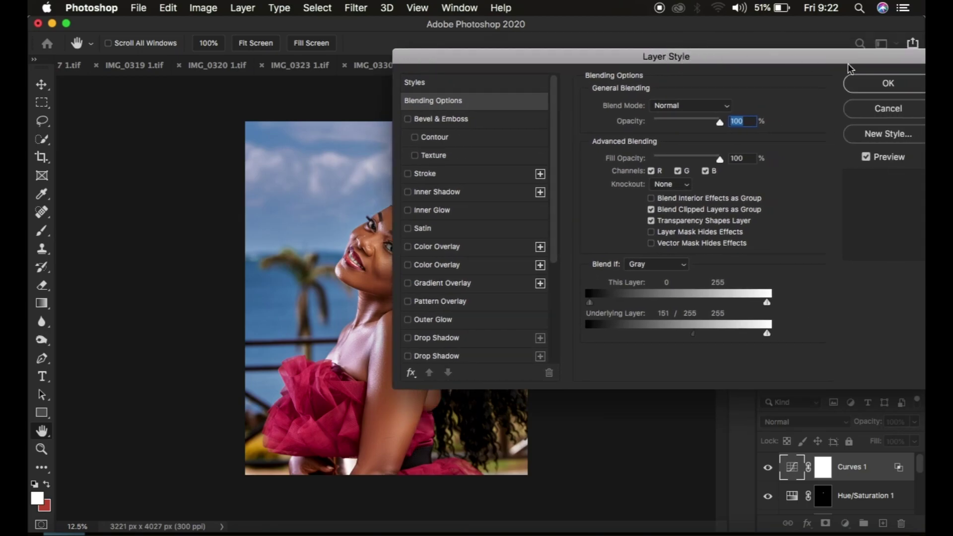
{"action": "left_click", "coordinate": [874, 83]}
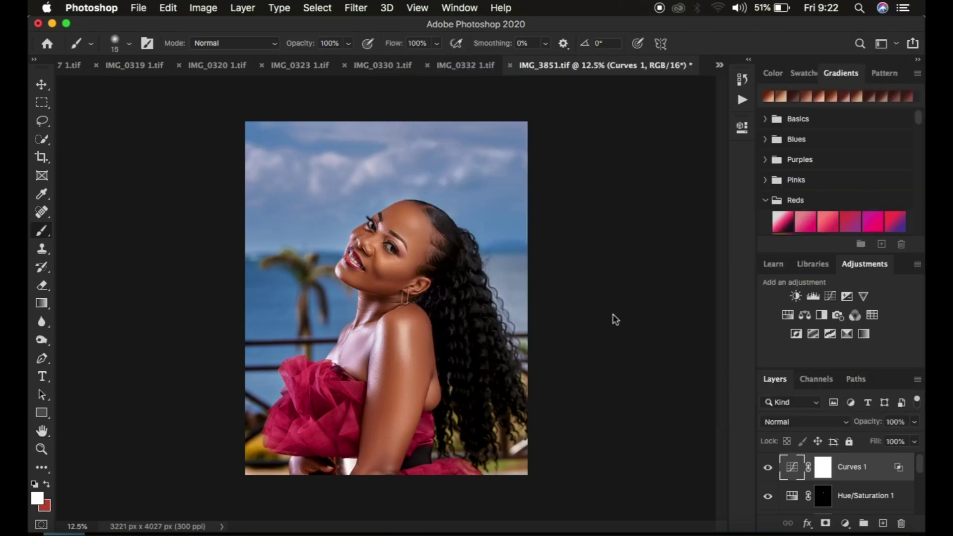
{"action": "left_click", "coordinate": [768, 467]}
{"action": "left_click", "coordinate": [768, 469]}
- Invert the Curves mask to black and paint white over the shoulder and arm with a 500 px brush
{"action": "left_click", "coordinate": [822, 467]}
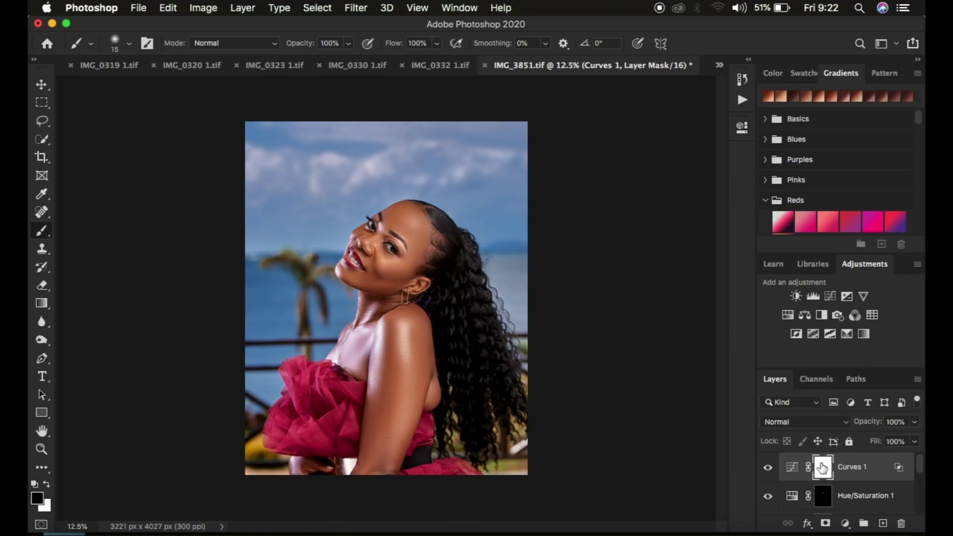
{"action": "key", "text": "super+i"}
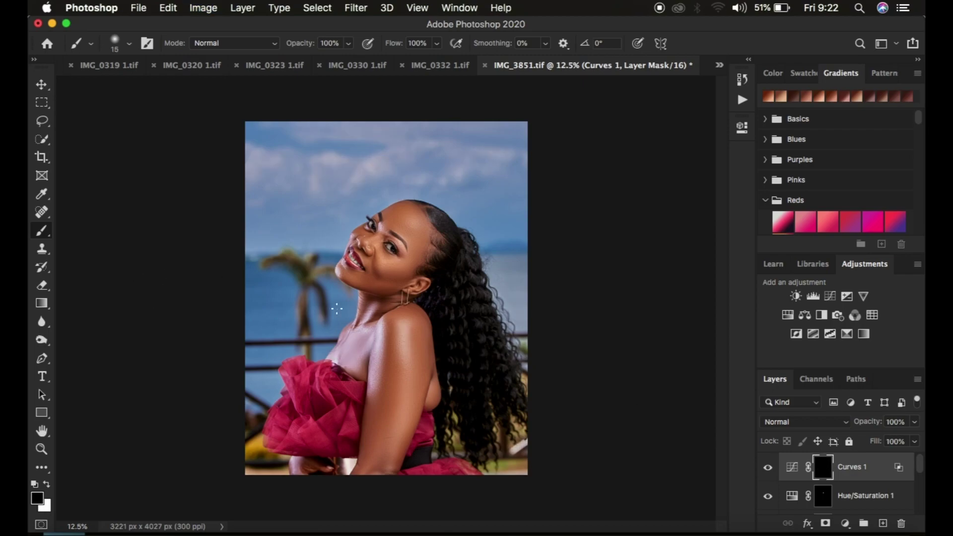
{"action": "left_click", "coordinate": [47, 484]}
{"action": "key", "text": "bracketright"}
{"action": "key", "text": "bracketright"}
{"action": "key", "text": "bracketright"}
{"action": "key", "text": "bracketright"}
{"action": "key", "text": "bracketright"}
{"action": "key", "text": "bracketright"}
{"action": "key", "text": "bracketright"}
{"action": "key", "text": "bracketright"}
{"action": "key", "text": "bracketright"}
{"action": "key", "text": "bracketright"}
{"action": "key", "text": "bracketright"}
{"action": "key", "text": "bracketright"}
{"action": "key", "text": "bracketright"}
{"action": "key", "text": "bracketright"}
{"action": "key", "text": "bracketright"}
{"action": "key", "text": "bracketright"}
{"action": "key", "text": "bracketright"}
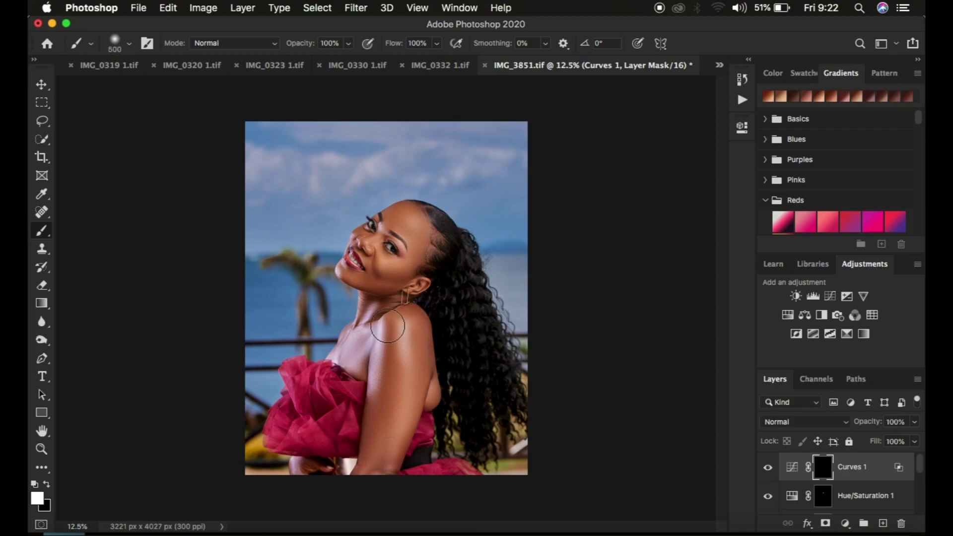
{"action": "left_click", "coordinate": [404, 325]}
{"action": "left_click_drag", "start_coordinate": [403, 380], "coordinate": [389, 419]}
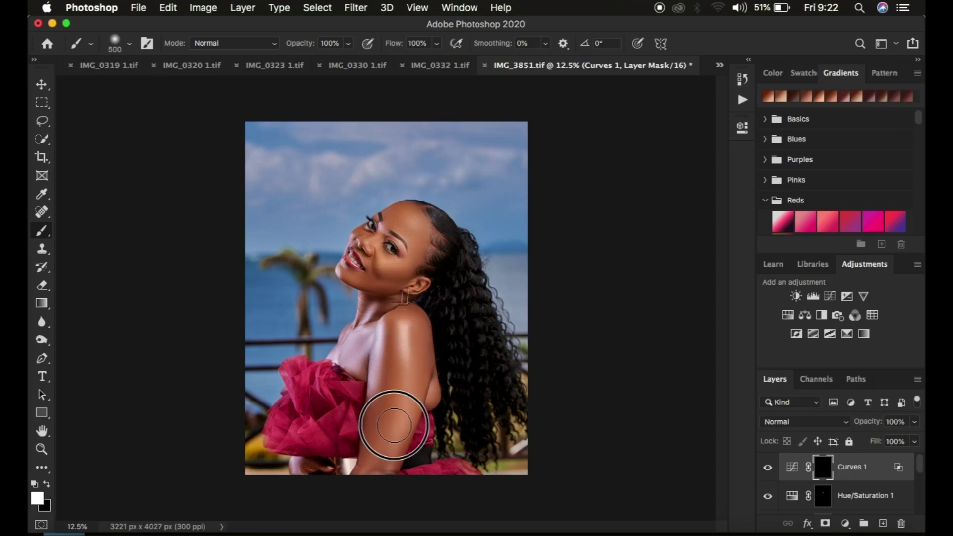
- Paint white over the highlights on the face and upper body on the Curves mask with a 200 px brush, and compare the result
{"action": "key", "text": "bracketleft"}
{"action": "key", "text": "bracketleft"}
{"action": "key", "text": "bracketleft"}
{"action": "key", "text": "bracketleft"}
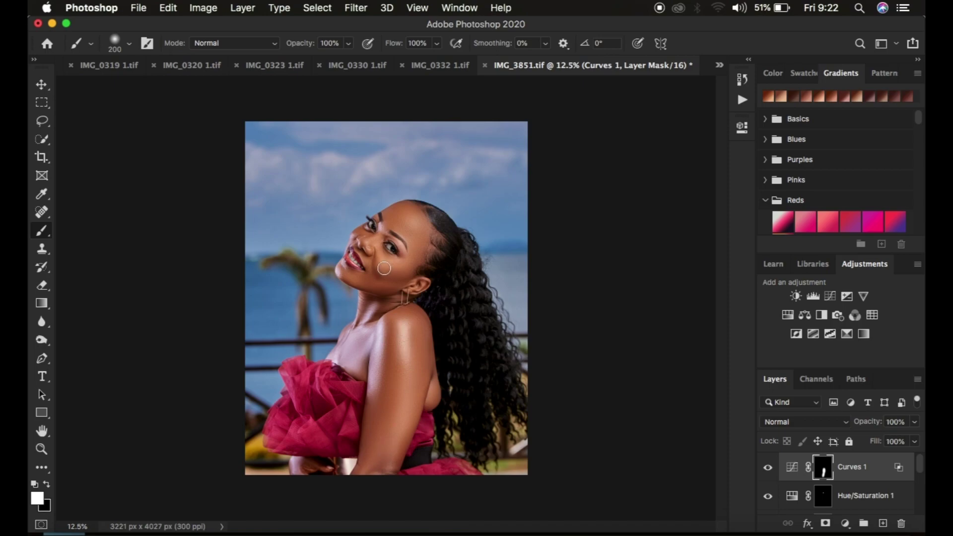
{"action": "mouse_move", "coordinate": [385, 266]}
{"action": "left_mouse_down"}
{"action": "mouse_move", "coordinate": [393, 248]}
{"action": "mouse_move", "coordinate": [387, 261]}
{"action": "mouse_move", "coordinate": [372, 240]}
{"action": "mouse_move", "coordinate": [382, 223]}
{"action": "mouse_move", "coordinate": [414, 227]}
{"action": "mouse_move", "coordinate": [413, 243]}
{"action": "mouse_move", "coordinate": [379, 257]}
{"action": "mouse_move", "coordinate": [391, 277]}
{"action": "mouse_move", "coordinate": [362, 278]}
{"action": "mouse_move", "coordinate": [367, 289]}
{"action": "mouse_move", "coordinate": [417, 286]}
{"action": "mouse_move", "coordinate": [370, 338]}
{"action": "mouse_move", "coordinate": [377, 383]}
{"action": "mouse_move", "coordinate": [428, 390]}
{"action": "mouse_move", "coordinate": [380, 469]}
{"action": "left_mouse_up"}
{"action": "mouse_move", "coordinate": [383, 231]}
{"action": "left_mouse_down"}
{"action": "mouse_move", "coordinate": [405, 250]}
{"action": "mouse_move", "coordinate": [411, 224]}
{"action": "mouse_move", "coordinate": [418, 240]}
{"action": "left_mouse_up"}
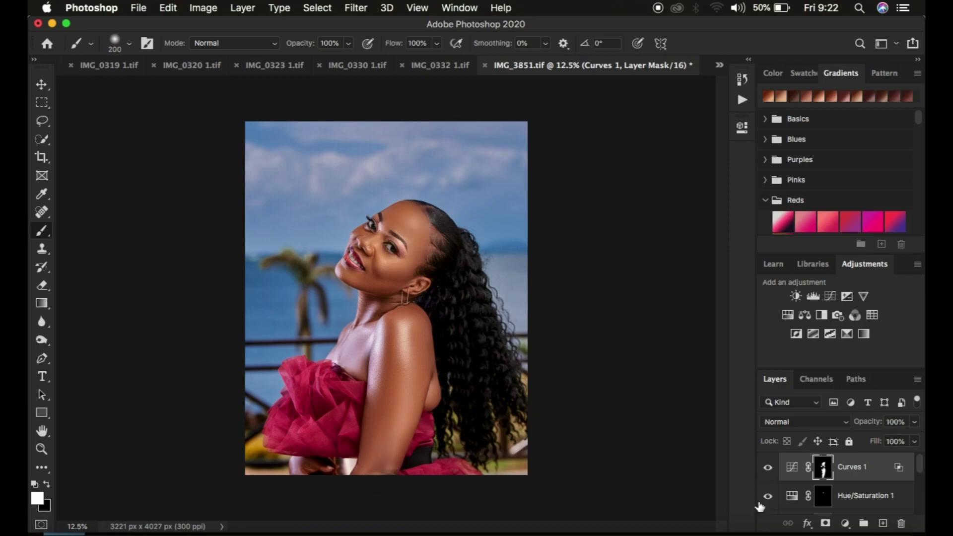
{"action": "left_click", "coordinate": [768, 468]}
{"action": "left_click", "coordinate": [768, 467]}
- Stamp all visible layers into a new layer on top and open it in the Liquify filter
{"action": "left_click_drag", "start_coordinate": [866, 426], "coordinate": [863, 427]}
{"action": "key", "text": "Return"}
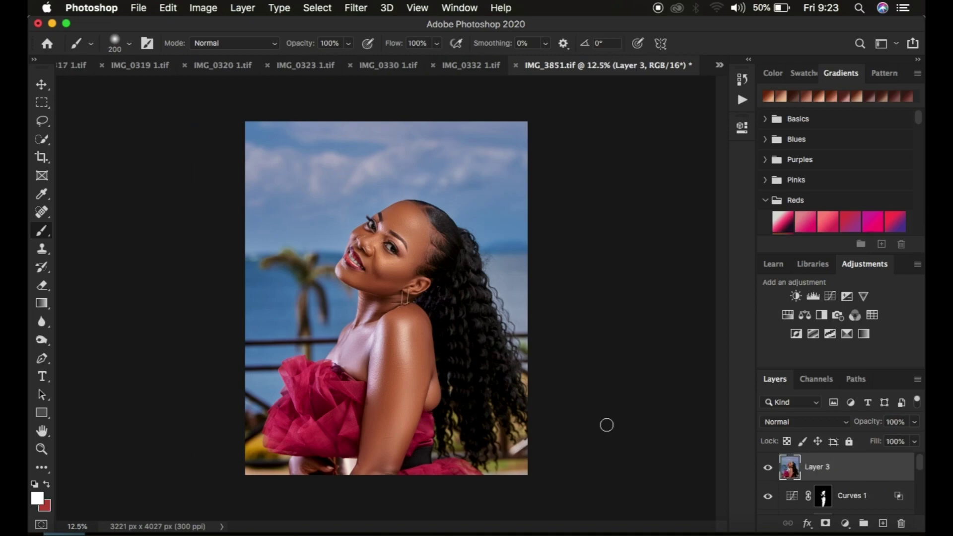
{"action": "left_click", "coordinate": [353, 8]}
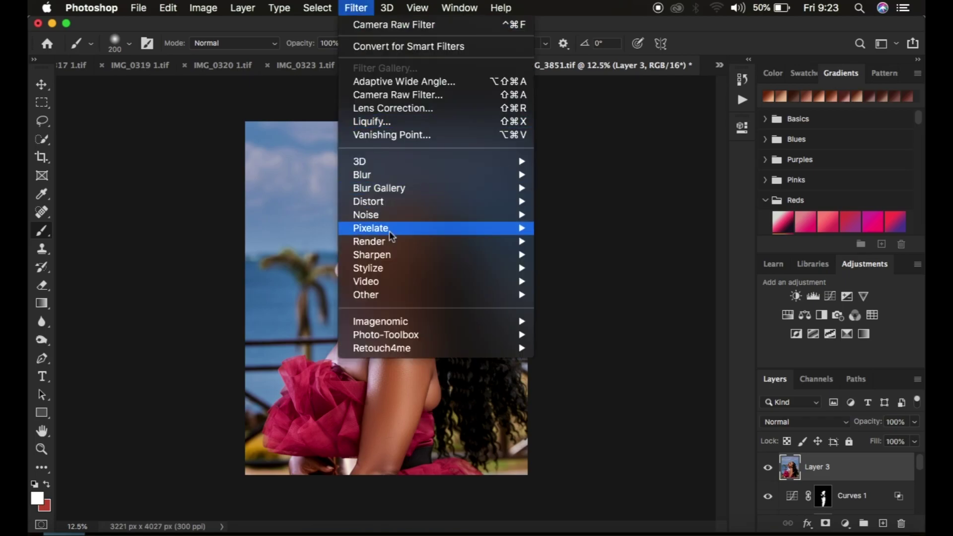
{"action": "left_click", "coordinate": [385, 124]}
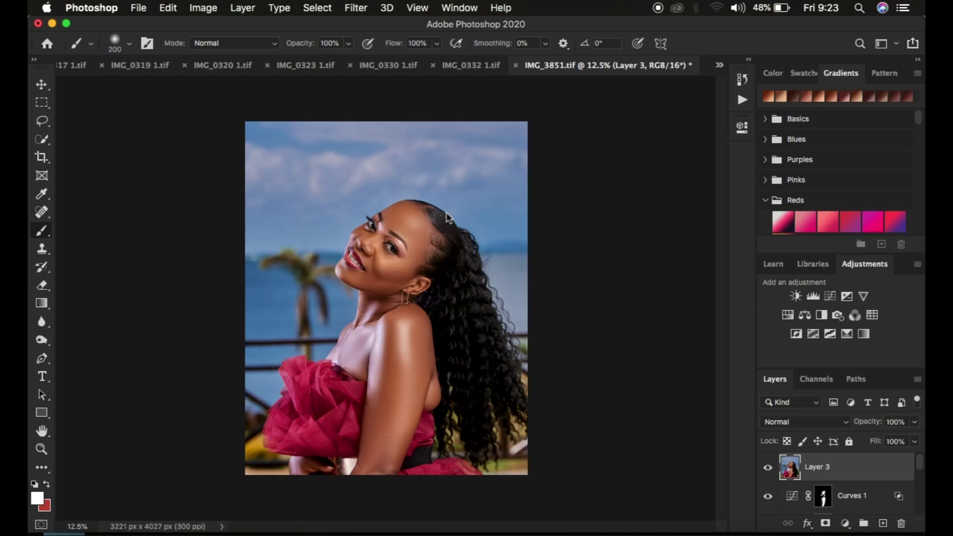
{"action": "key", "text": "shift+super+x"}
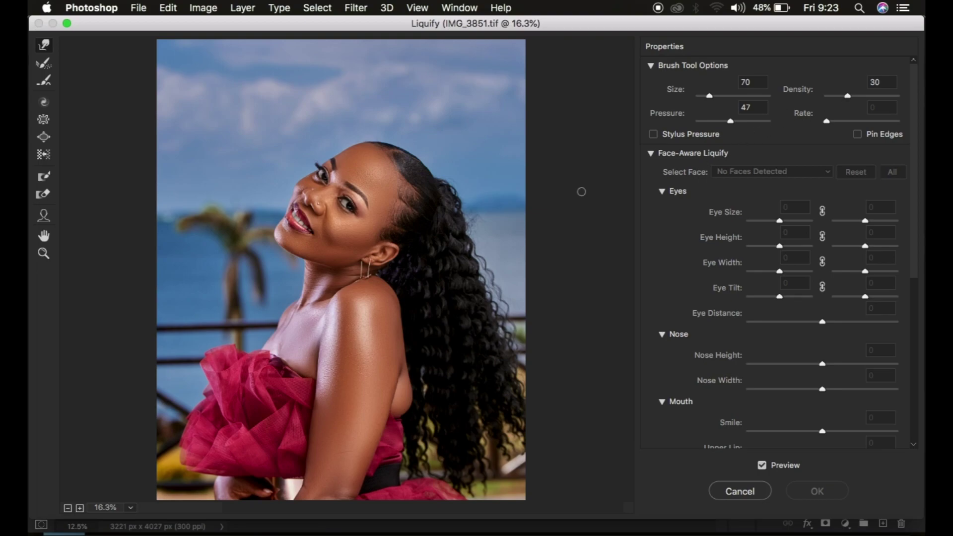
- Reshape the skin contour behind the arm above the dress with a size 250 Liquify warp brush, compare with the original, and apply
{"action": "key", "text": "bracketright"}
{"action": "key", "text": "bracketright"}
{"action": "key", "text": "bracketright"}
{"action": "key", "text": "bracketright"}
{"action": "key", "text": "bracketright"}
{"action": "key", "text": "bracketright"}
{"action": "mouse_move", "coordinate": [408, 400]}
{"action": "left_mouse_down"}
{"action": "mouse_move", "coordinate": [423, 389]}
{"action": "mouse_move", "coordinate": [412, 389]}
{"action": "left_mouse_up"}
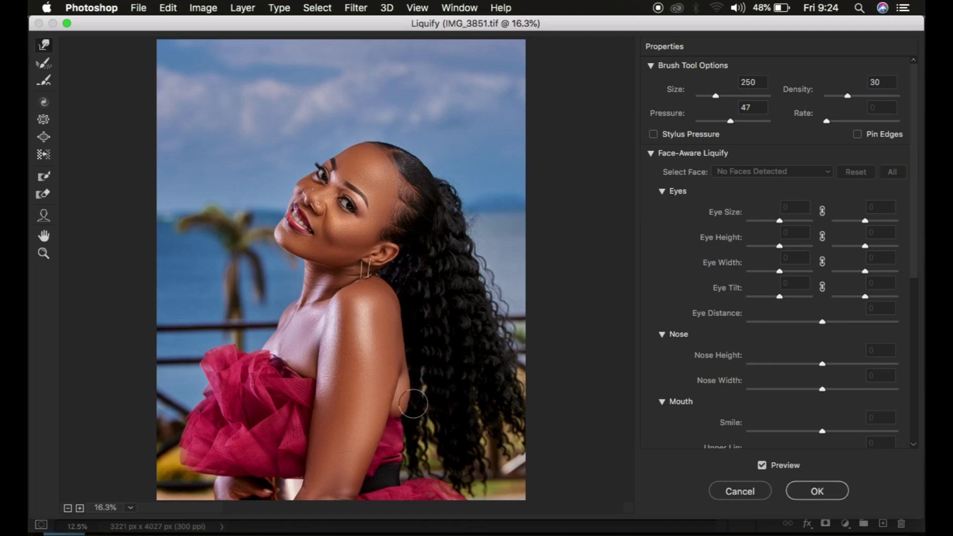
{"action": "left_click_drag", "start_coordinate": [418, 394], "coordinate": [415, 404]}
{"action": "left_click_drag", "start_coordinate": [411, 385], "coordinate": [414, 405]}
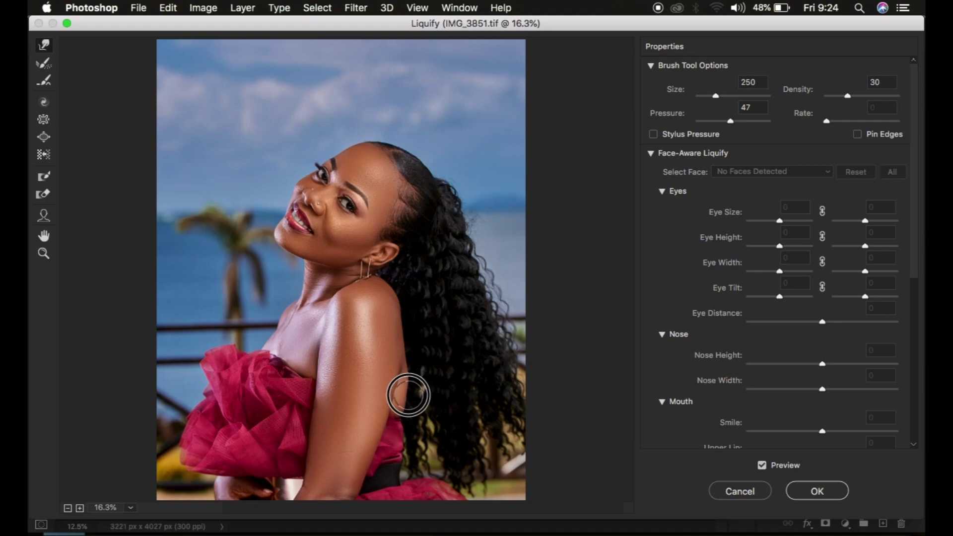
{"action": "mouse_move", "coordinate": [411, 383]}
{"action": "left_mouse_down"}
{"action": "mouse_move", "coordinate": [417, 377]}
{"action": "mouse_move", "coordinate": [409, 411]}
{"action": "left_mouse_up"}
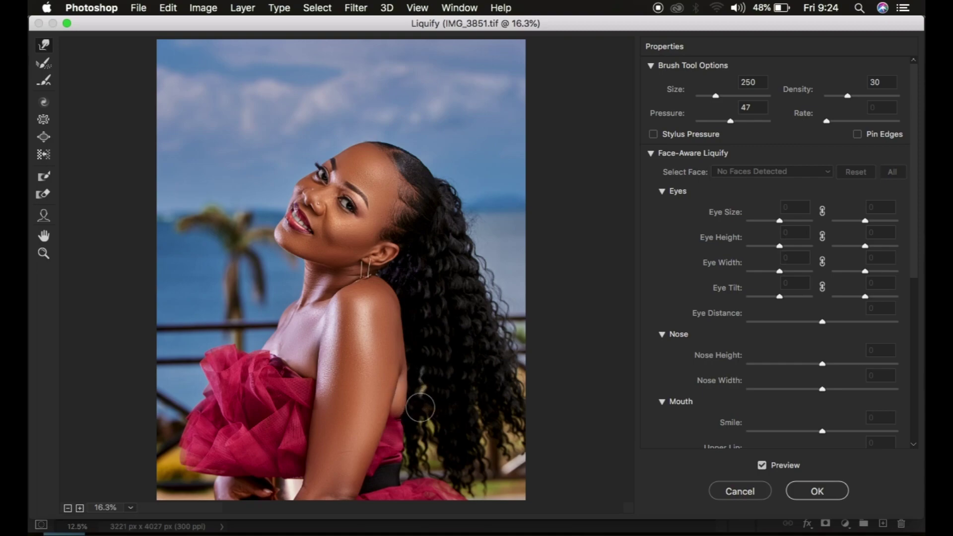
{"action": "left_click_drag", "start_coordinate": [410, 403], "coordinate": [416, 399]}
{"action": "left_click", "coordinate": [763, 466]}
{"action": "left_click", "coordinate": [762, 466]}
{"action": "left_click", "coordinate": [763, 466]}
{"action": "left_click", "coordinate": [763, 466]}
{"action": "left_click", "coordinate": [797, 491]}
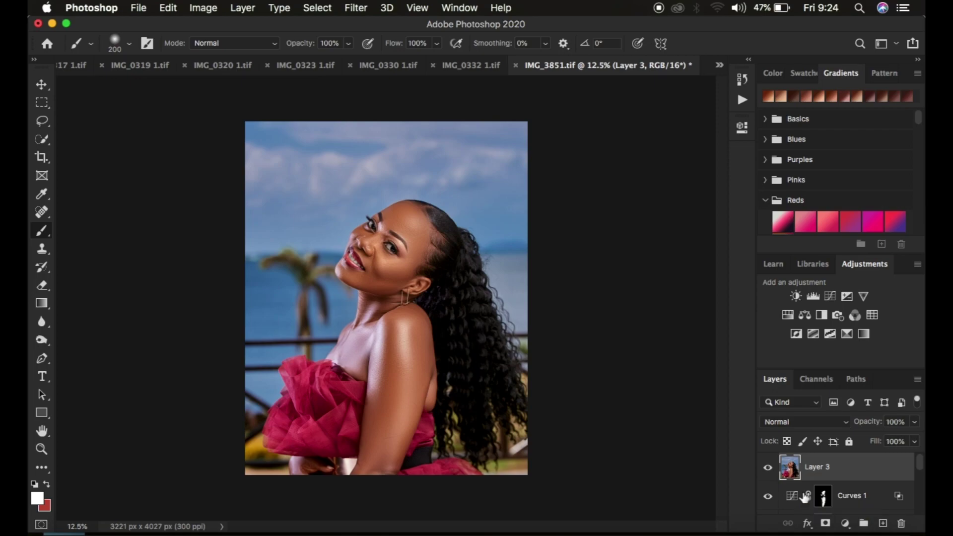
- Group all layers from the top stamped layer down to Layer 2, leaving FREQ SEP 16 BIT outside the group
{"action": "scroll", "coordinate": [866, 492], "scroll_direction": "down", "scroll_amount": 10}
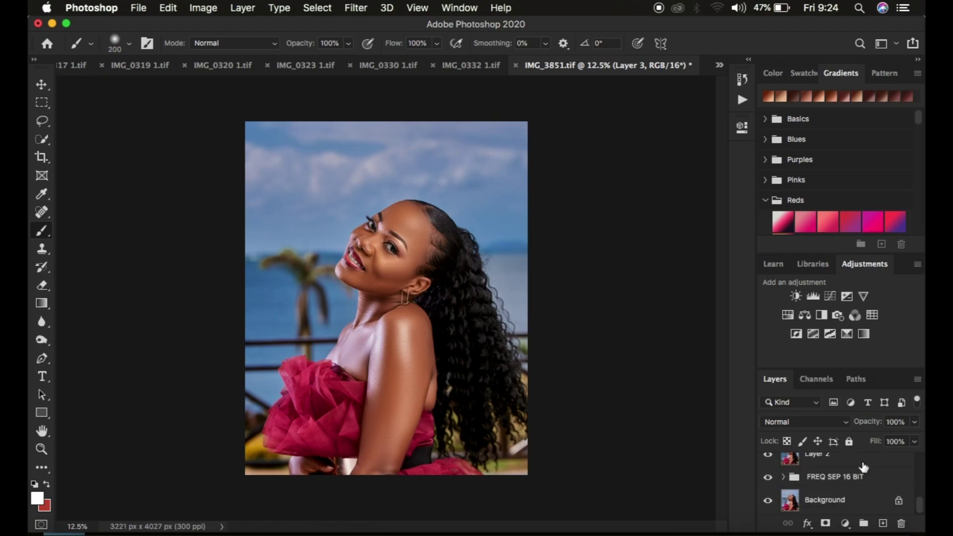
{"action": "left_click", "coordinate": [863, 466]}
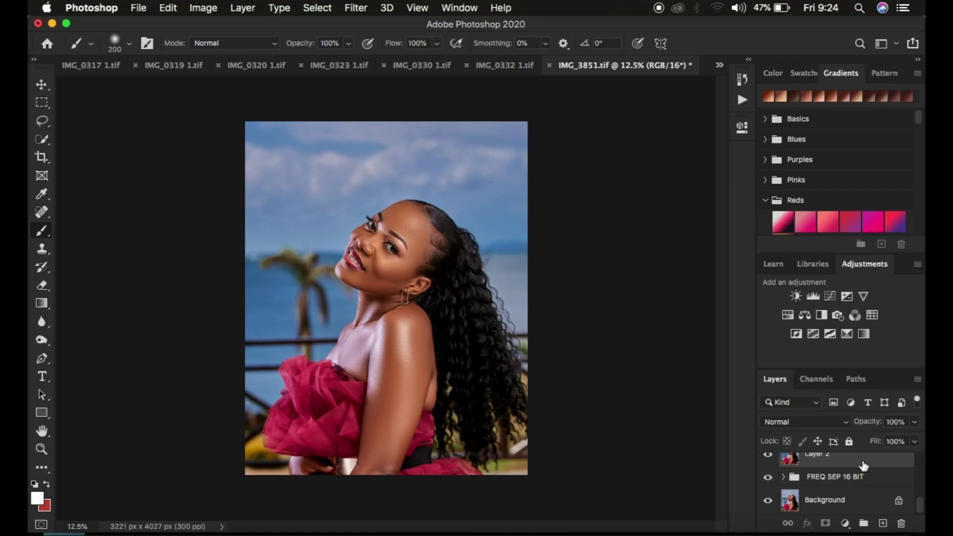
{"action": "key", "text": "super+g"}
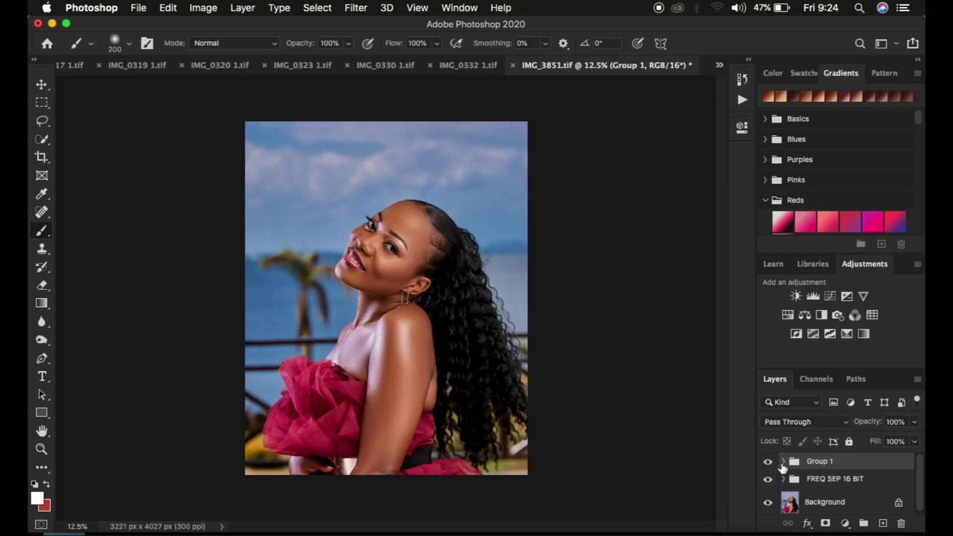
- Toggle the visibility of Group 1 repeatedly to compare the portrait before and after the color grading
{"action": "left_click", "coordinate": [767, 462]}
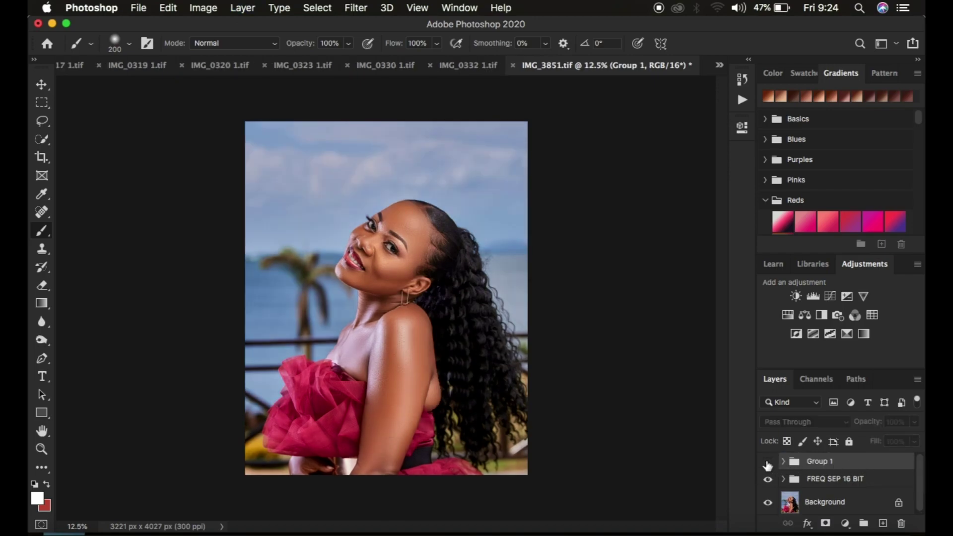
{"action": "left_click", "coordinate": [767, 462]}
{"action": "left_click", "coordinate": [768, 462]}
{"action": "left_click", "coordinate": [767, 462]}
{"action": "left_click", "coordinate": [768, 462]}
{"action": "left_click", "coordinate": [767, 462]}
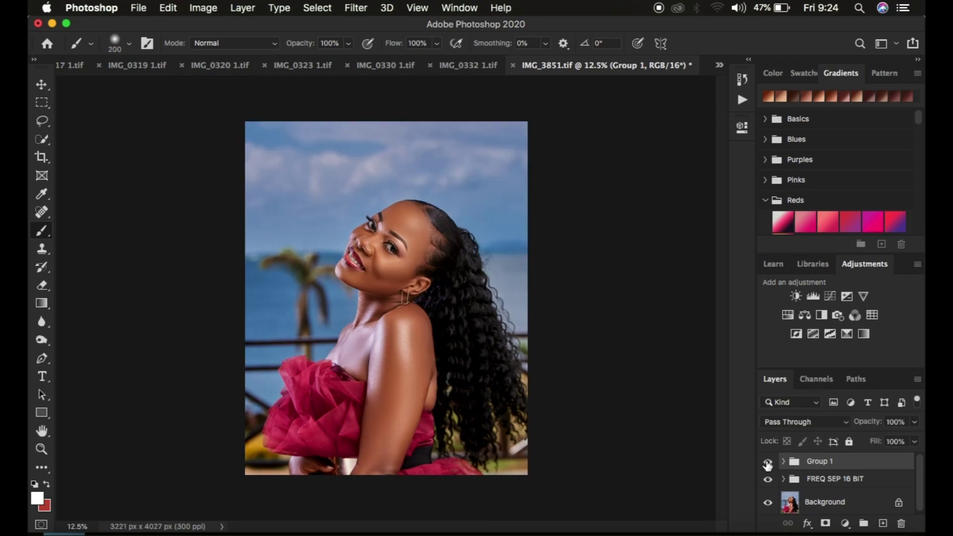
{"action": "left_click", "coordinate": [767, 462]}
{"action": "left_click", "coordinate": [768, 462]}
{"action": "left_click", "coordinate": [767, 463]}
{"action": "left_click", "coordinate": [768, 464]}
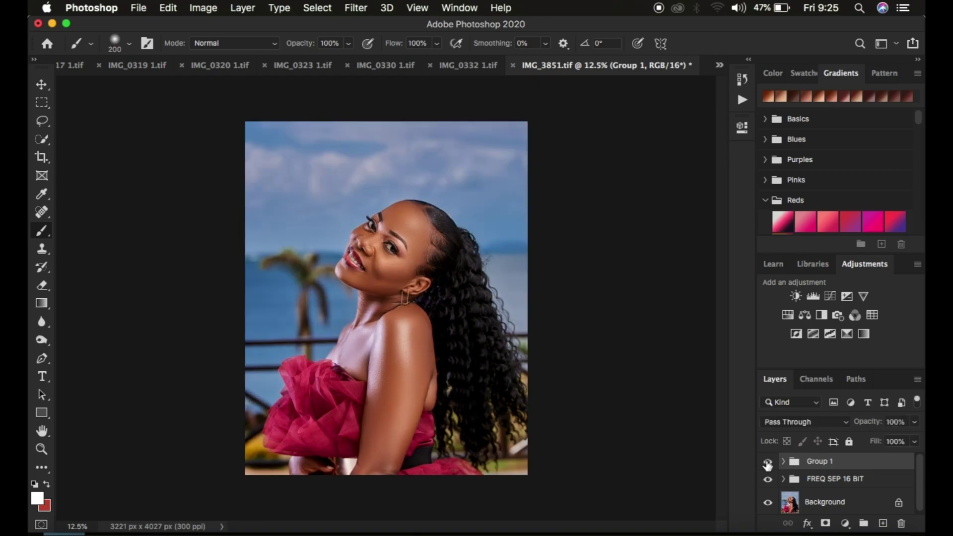